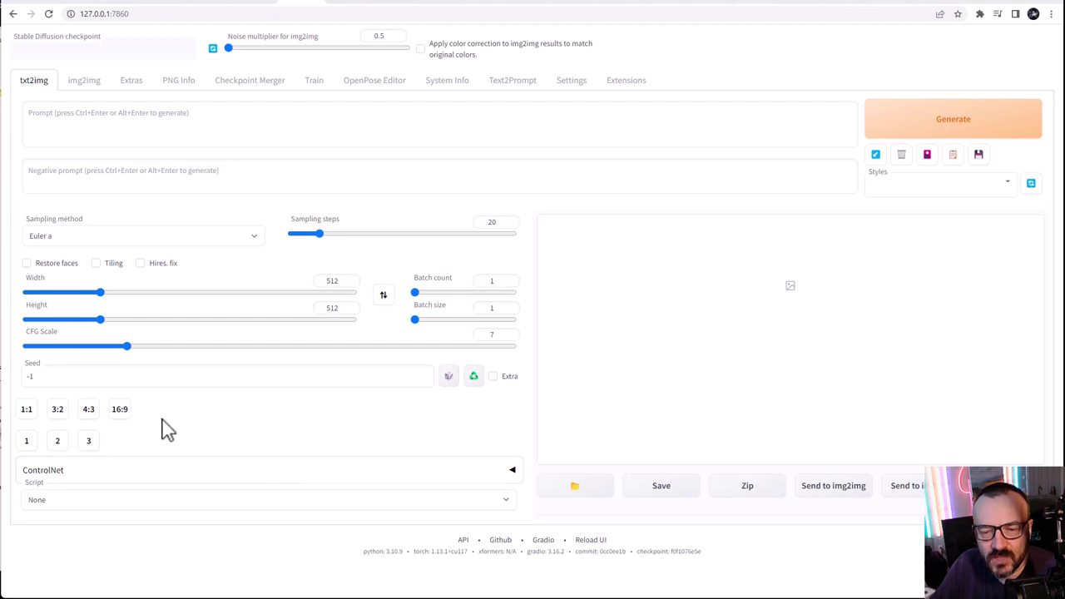
Bring up the webui install folder and enter cmd in its Explorer address bar
key("alt+Tab")
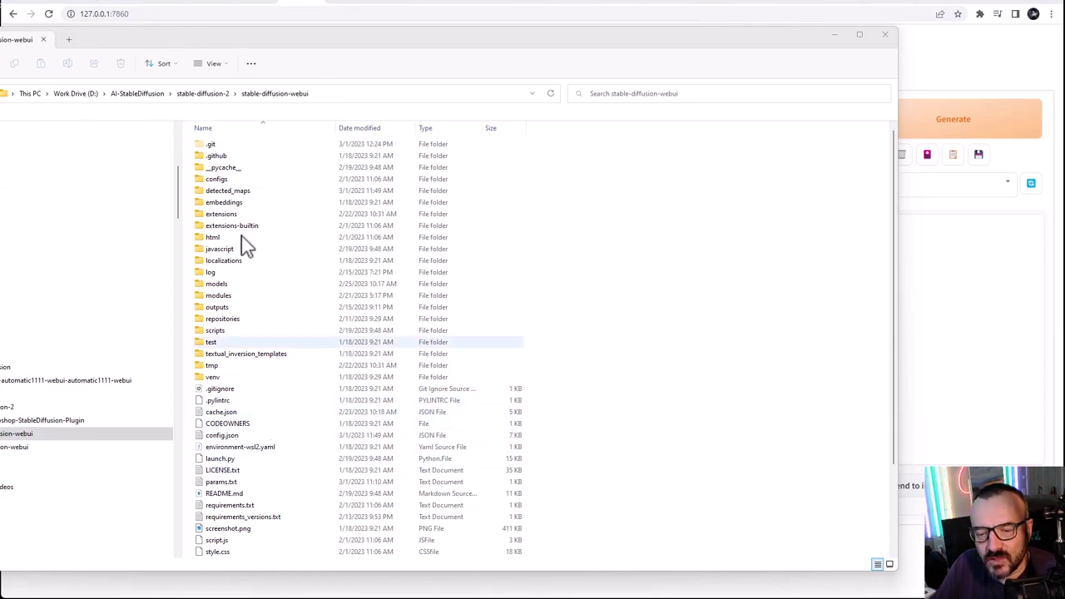
left_click(382, 93)
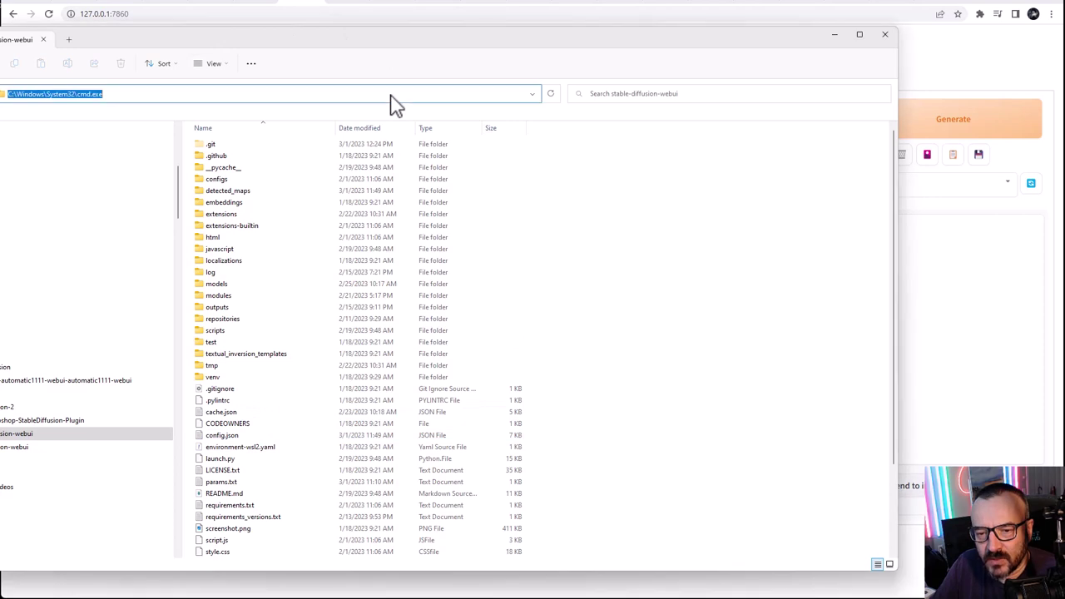
type("cmd")
key("Return")
Launch cmd in the webui folder and type 'pip install opencv-python' without running it
type("cmd")
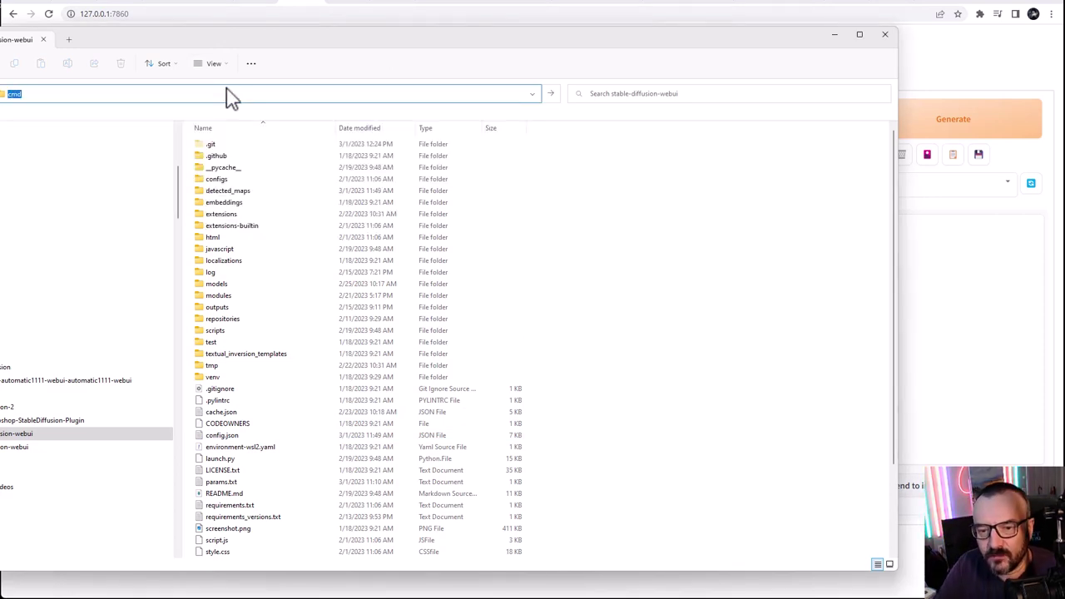
key("Return")
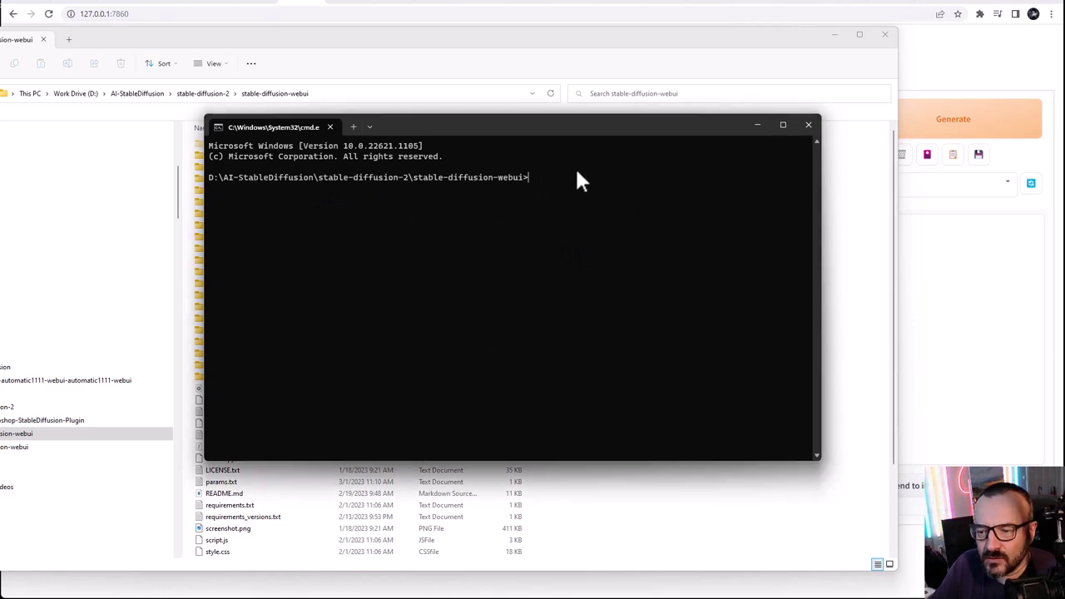
type("pip")
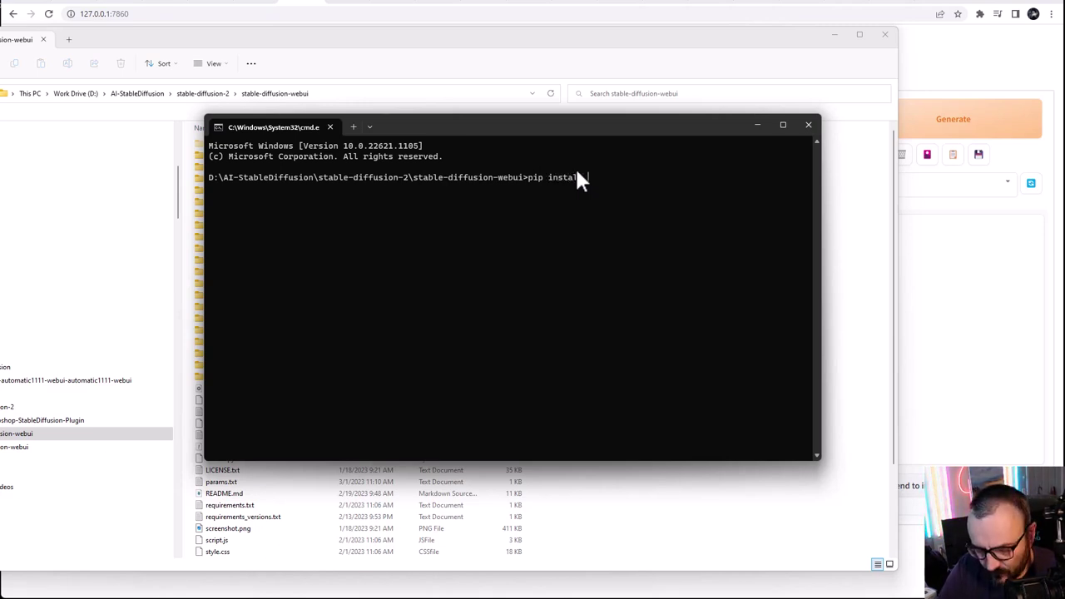
type("install opencv-p")
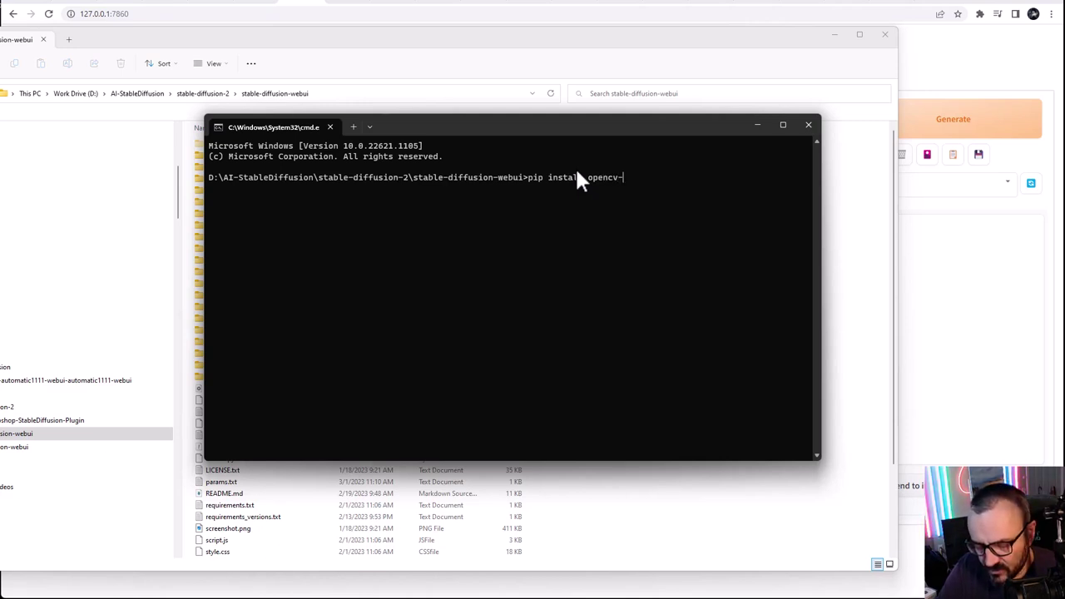
type("ython")
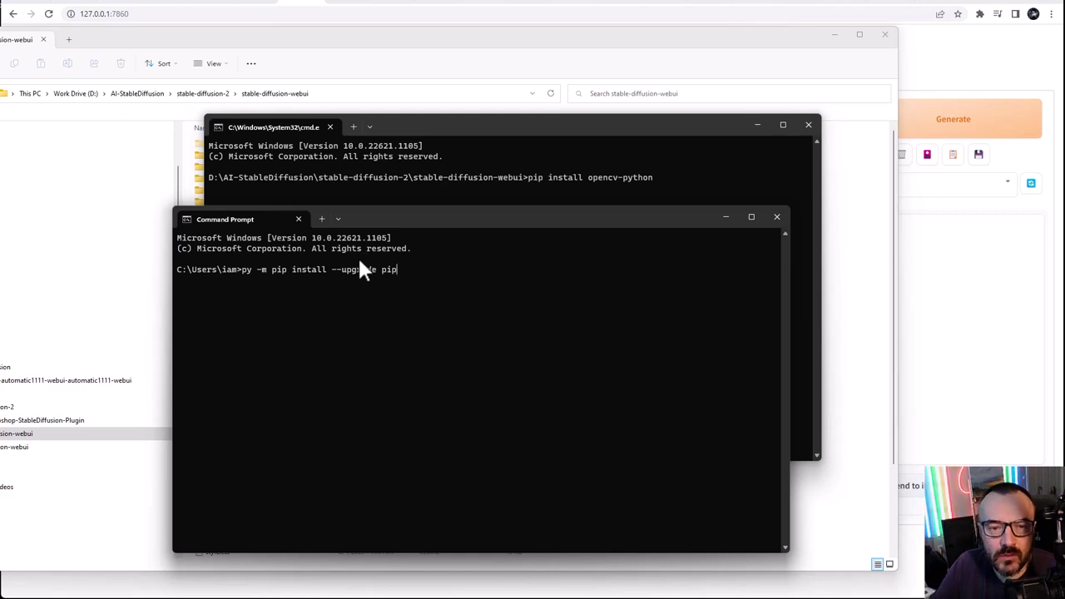
Run 'py -m pip install --upgrade pip' to reach pip 23.0.1, then close that extra window
key("Return")
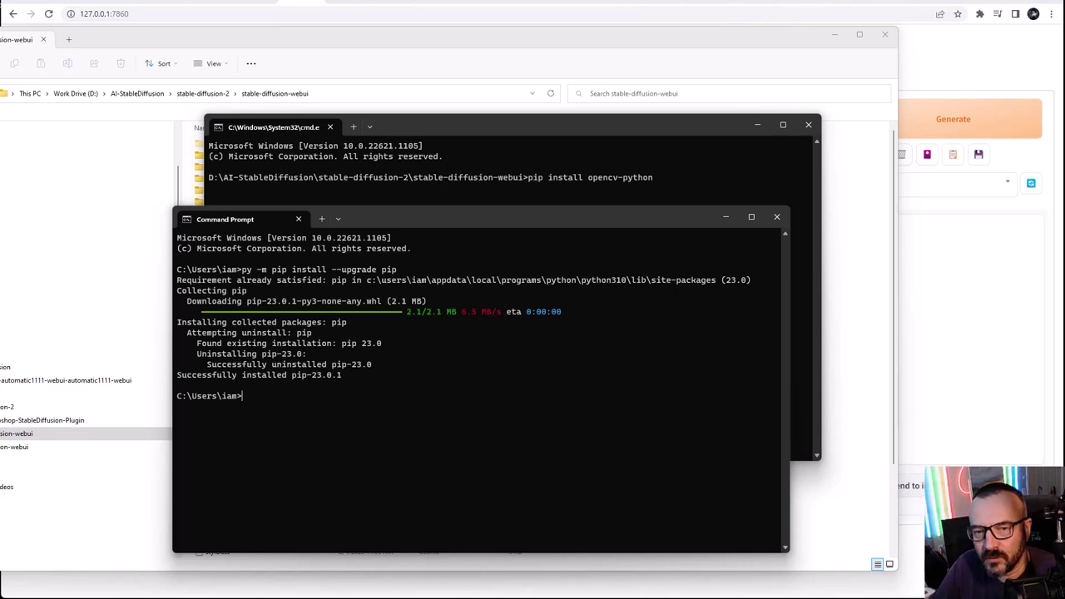
key("alt+F4")
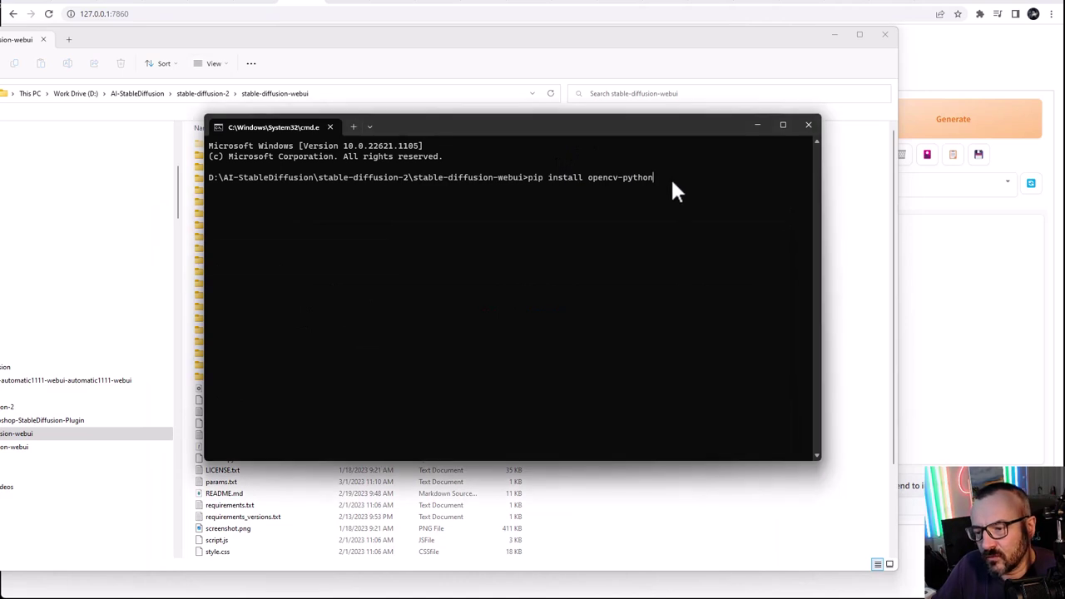
Run 'pip install opencv-python' (already satisfied) and return to the web UI in the browser
key("Return")
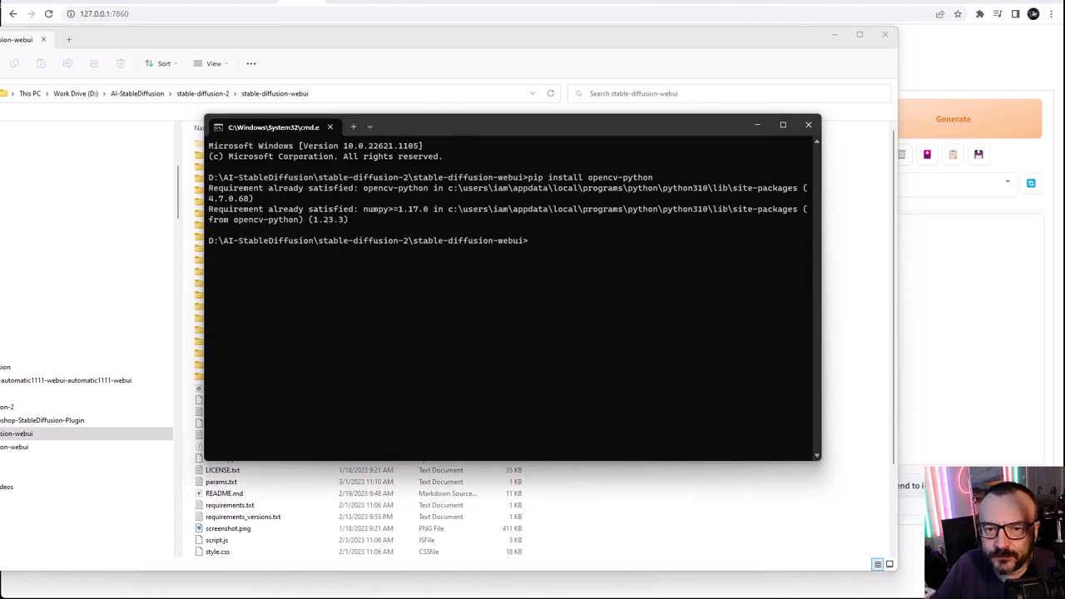
key("alt+Tab")
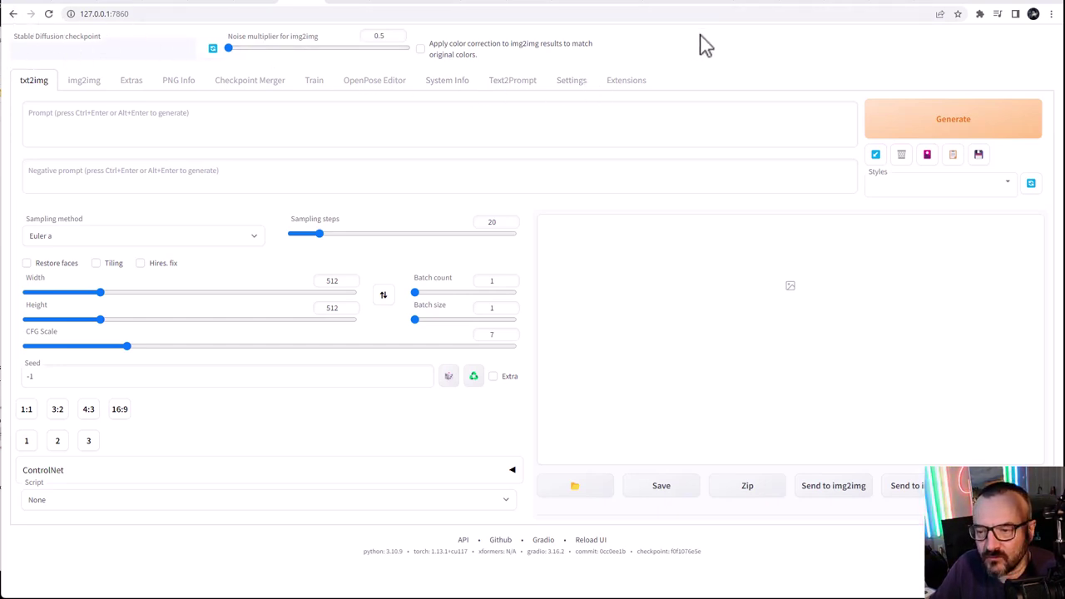
Paste the sd-webui-controlnet git URL into Extensions > Install from URL and install it
left_click(637, 95)
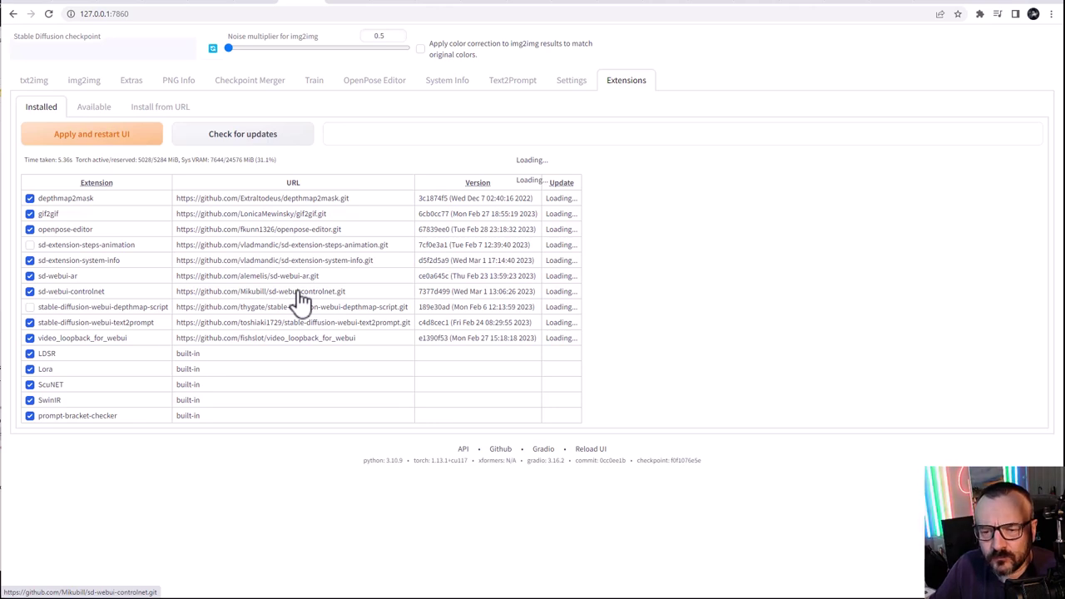
left_click(153, 111)
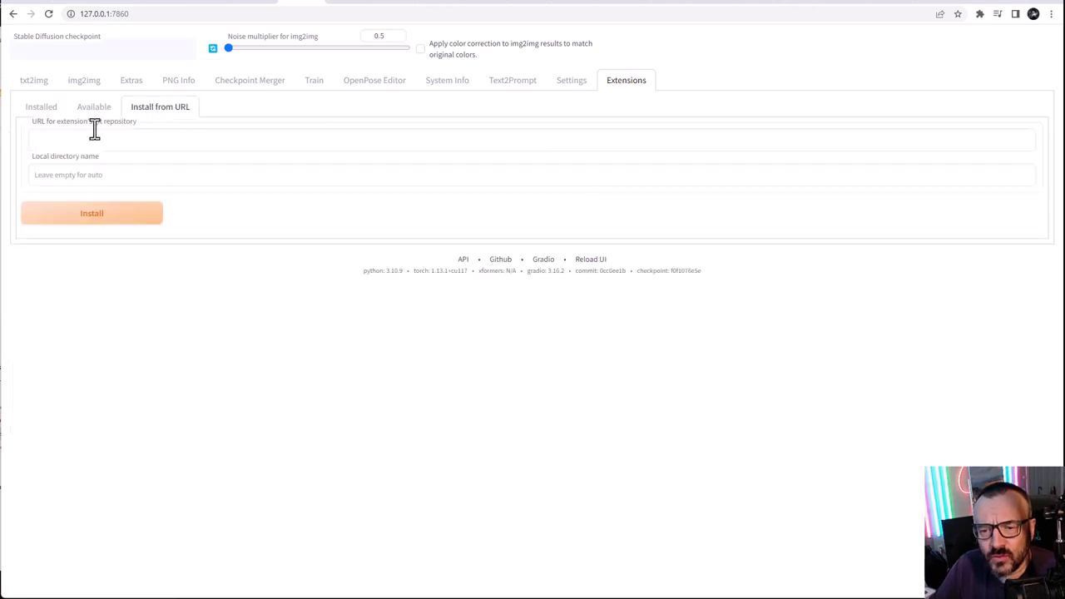
left_click(142, 141)
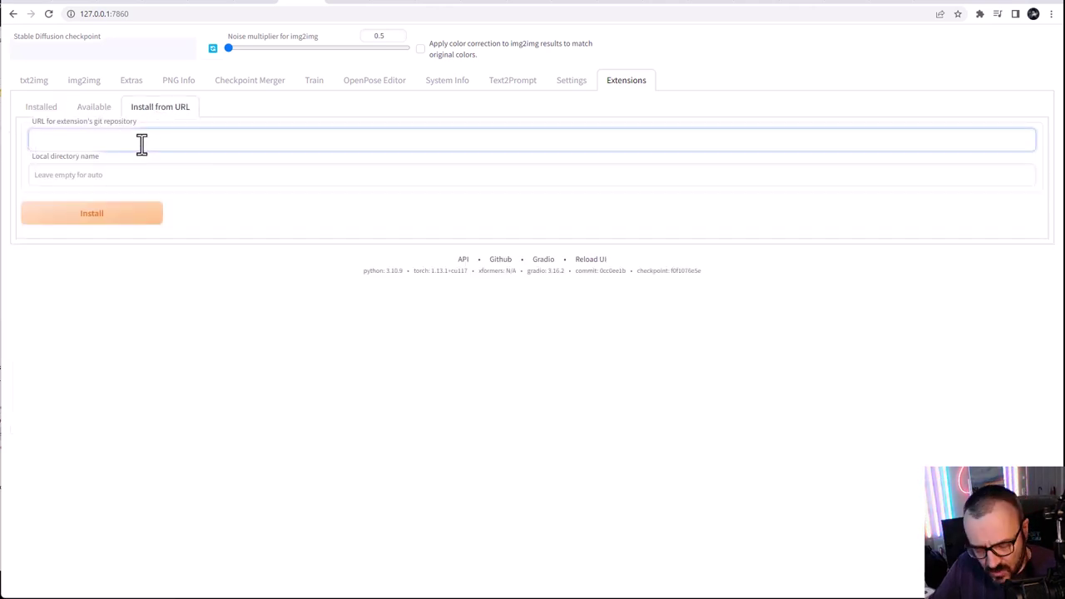
type("https://github.com/Mikubill/sd-webui-controlnet.git")
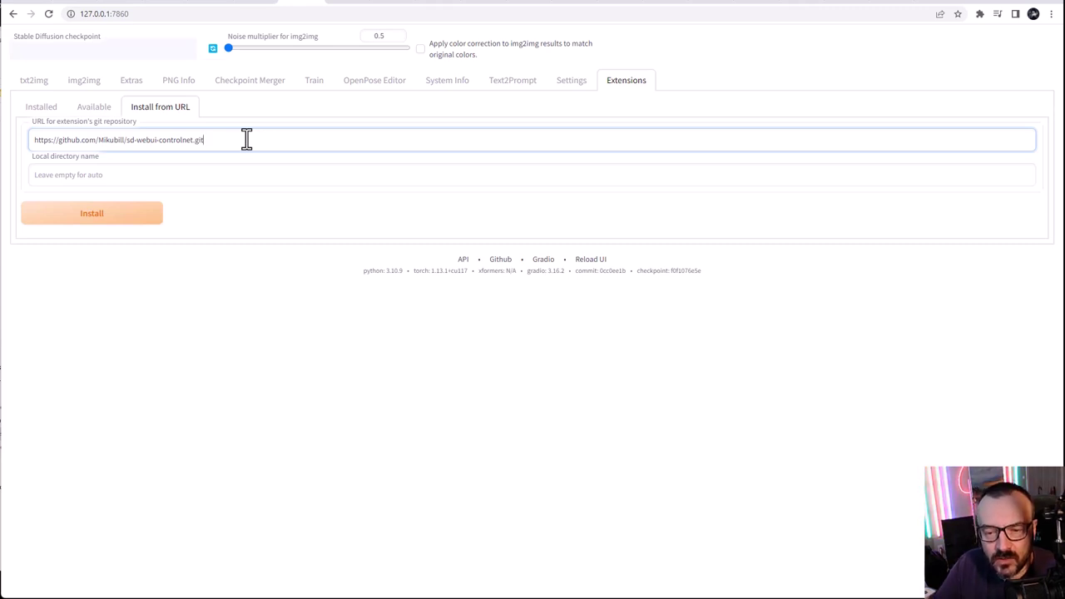
left_click(108, 218)
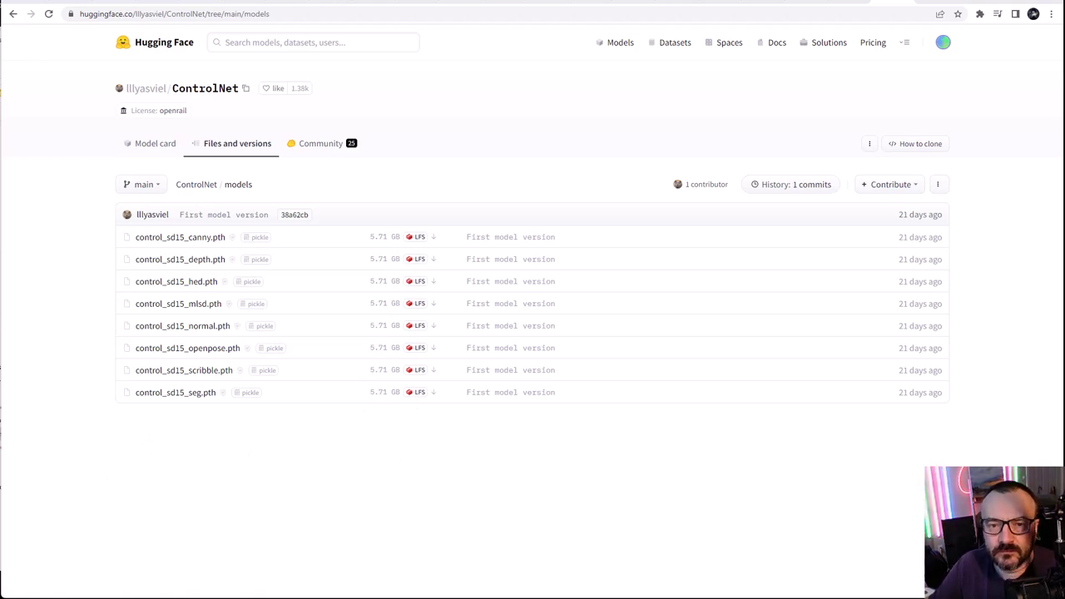
Switch to File Explorer at sd-webui-controlnet\models showing the eight control_sd15 .pth files
key("alt+Tab")
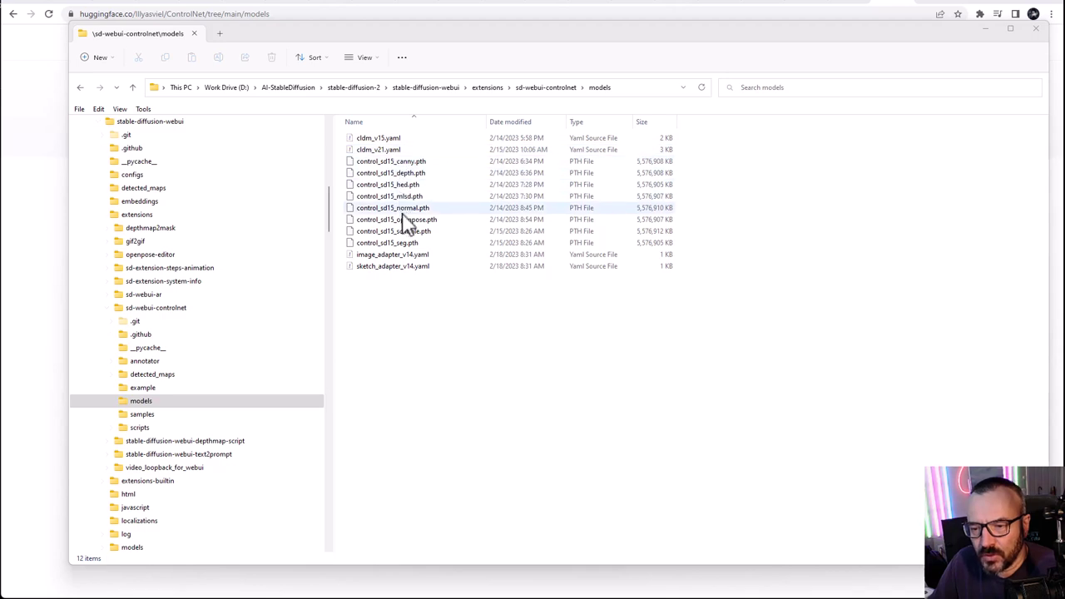
Go up from the models folder to the sd-webui-controlnet folder
key("BackSpace")
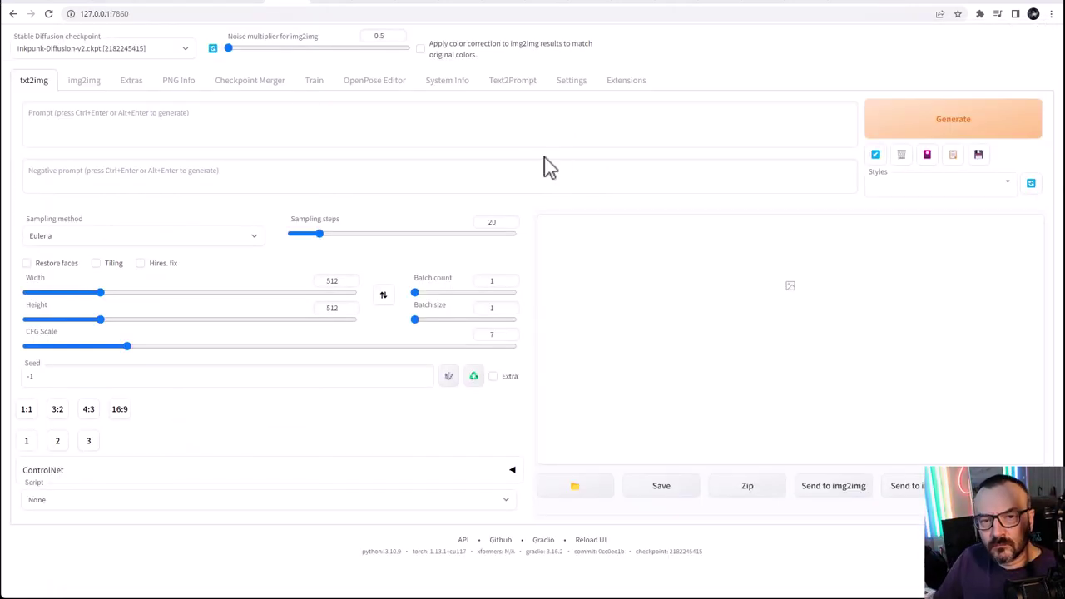
Check installed extensions for updates, then apply the sd-extension-system-info update and restart the UI
left_click(620, 81)
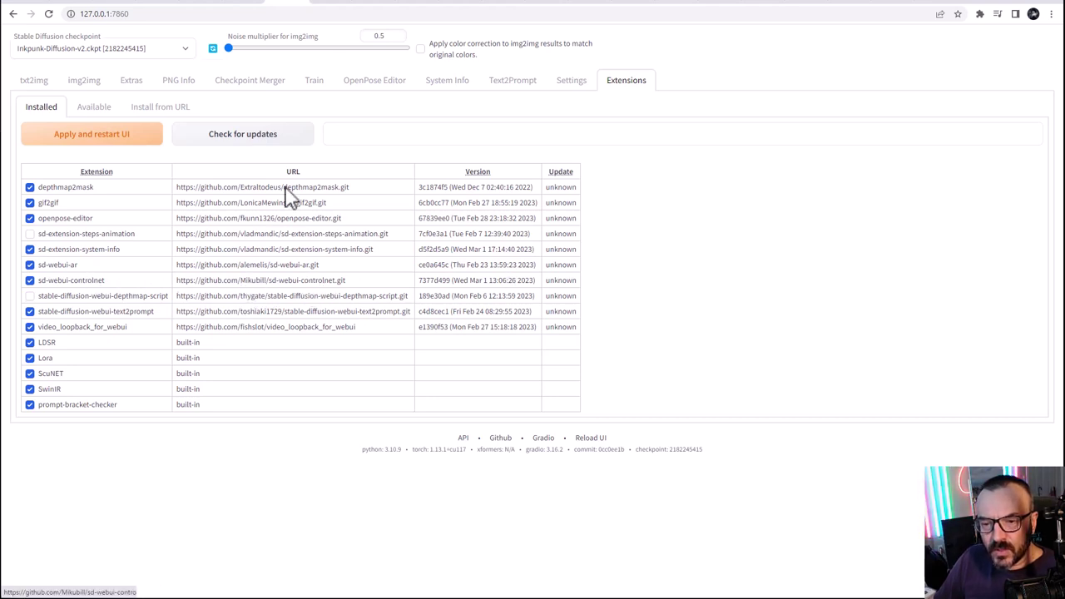
left_click(258, 140)
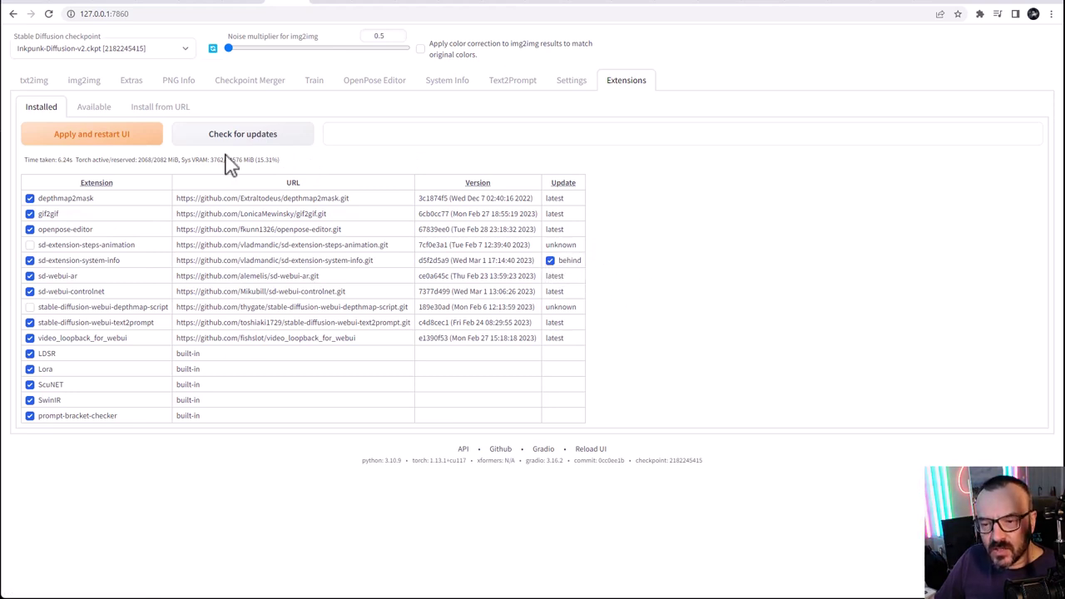
left_click(77, 147)
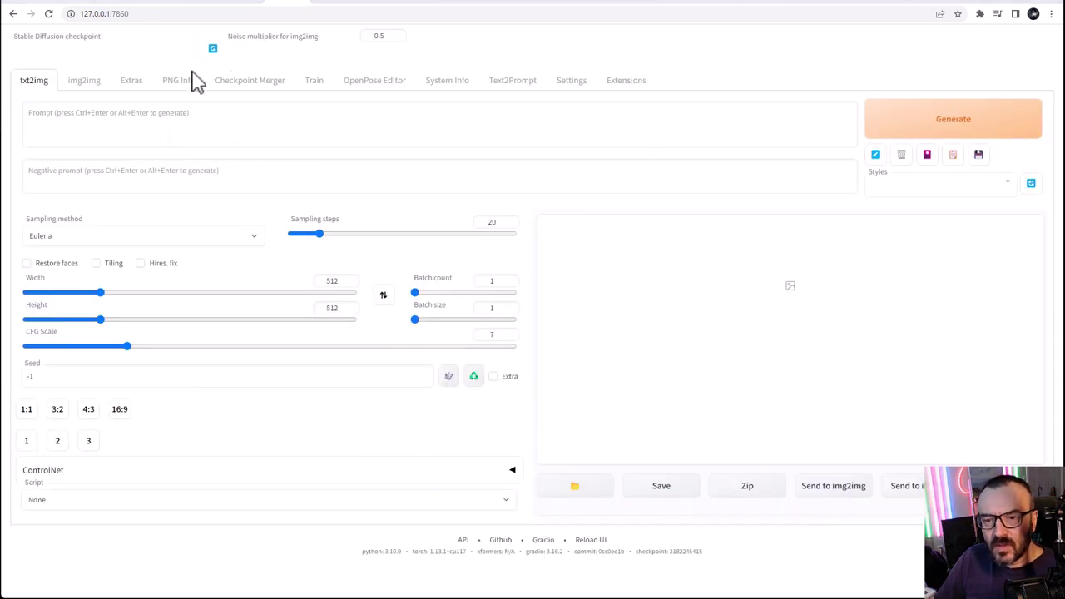
Rerun Check for updates on the Installed extensions list, now mostly reporting latest
left_click(620, 81)
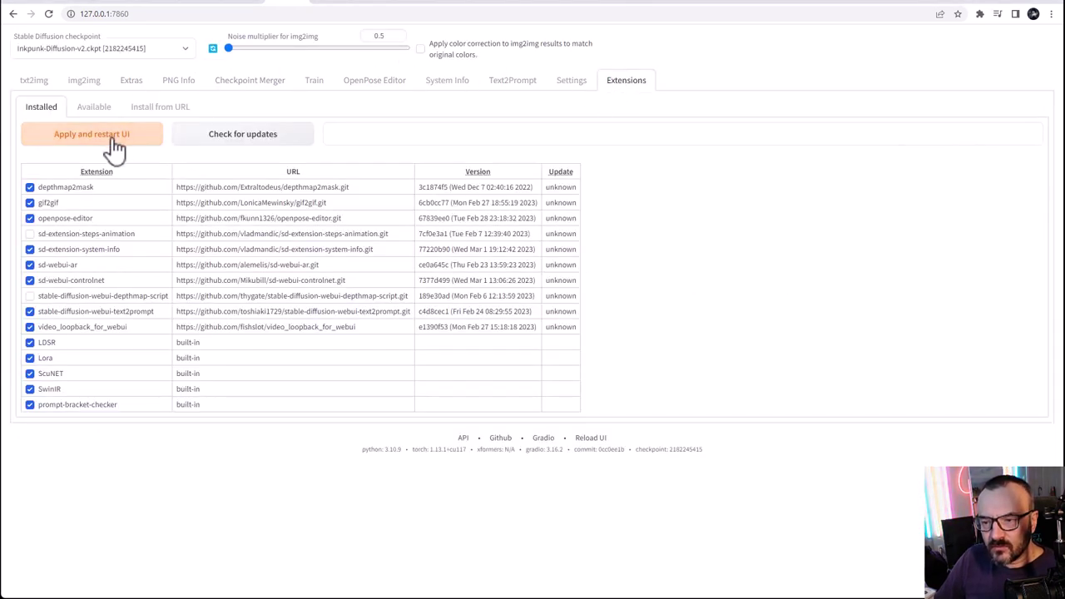
left_click(261, 141)
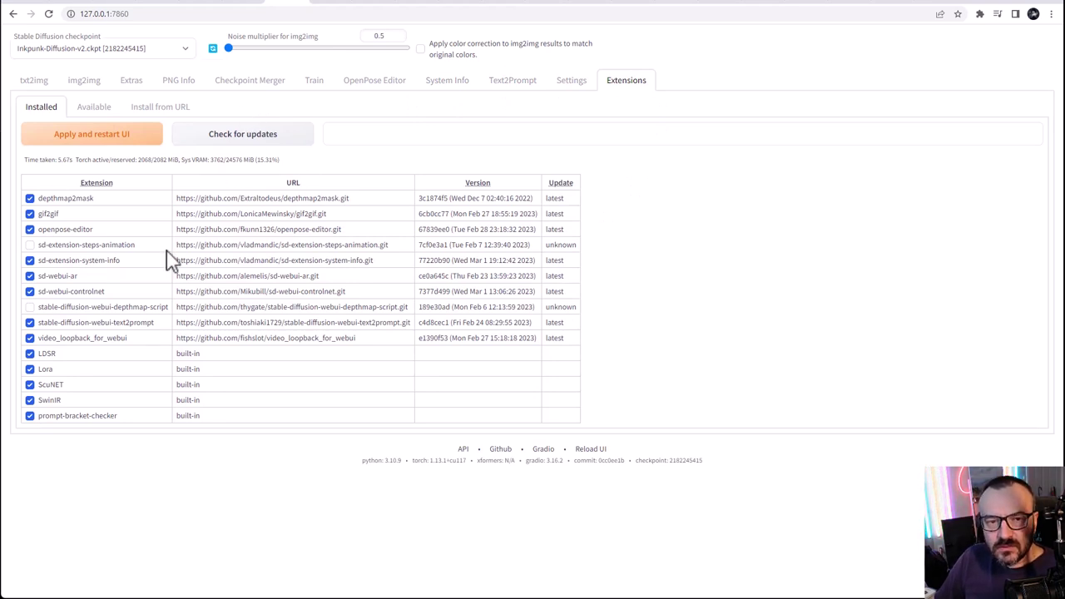
Apply the ControlNet settings with Multi ControlNet max models at 2, then reload the UI
left_click(572, 83)
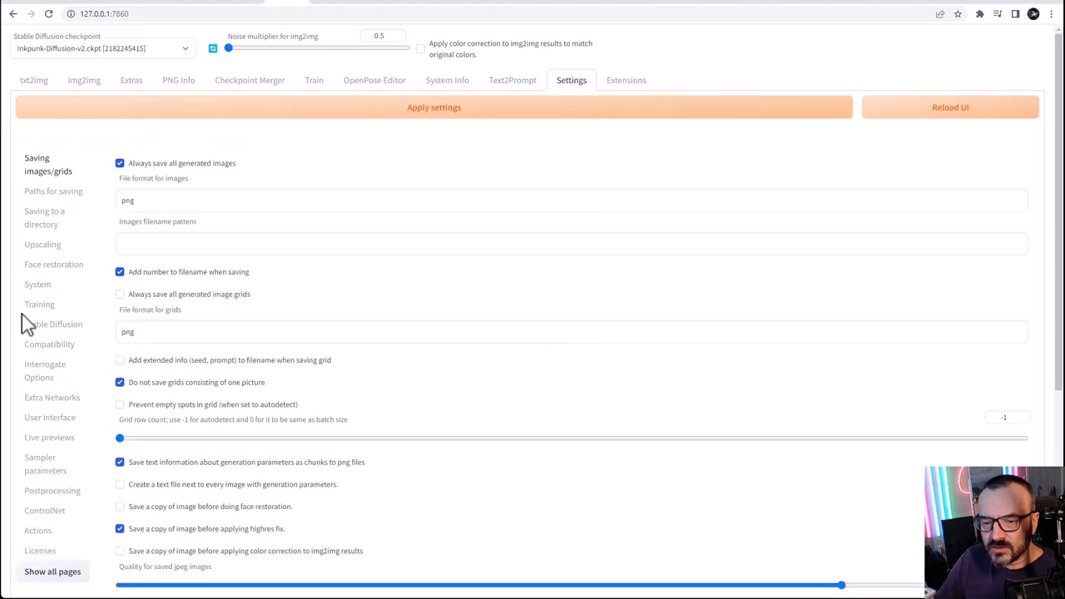
left_click(39, 514)
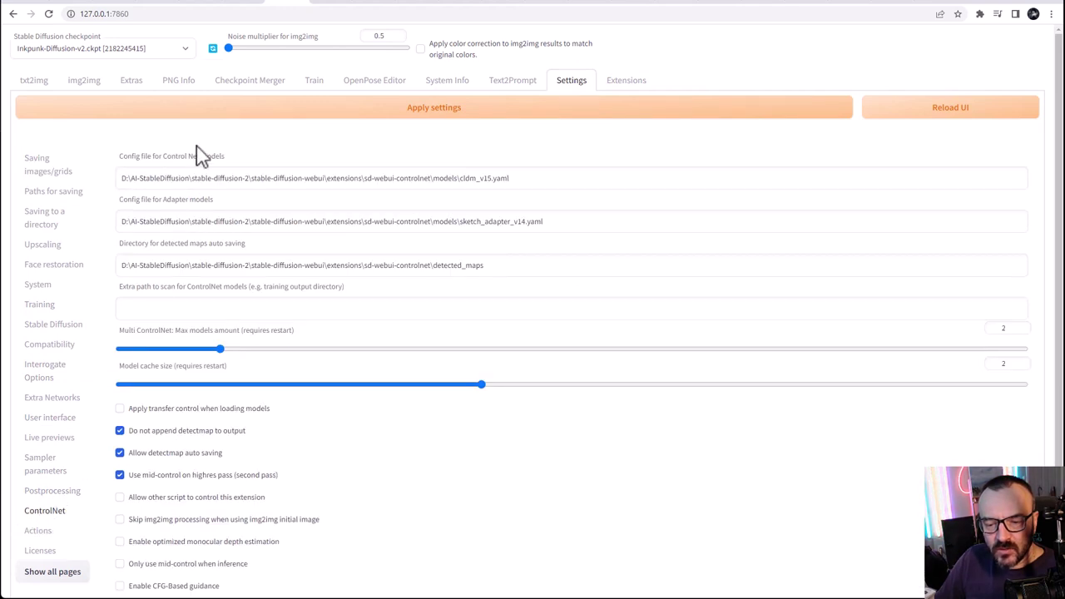
scroll(223, 185, "down", 2)
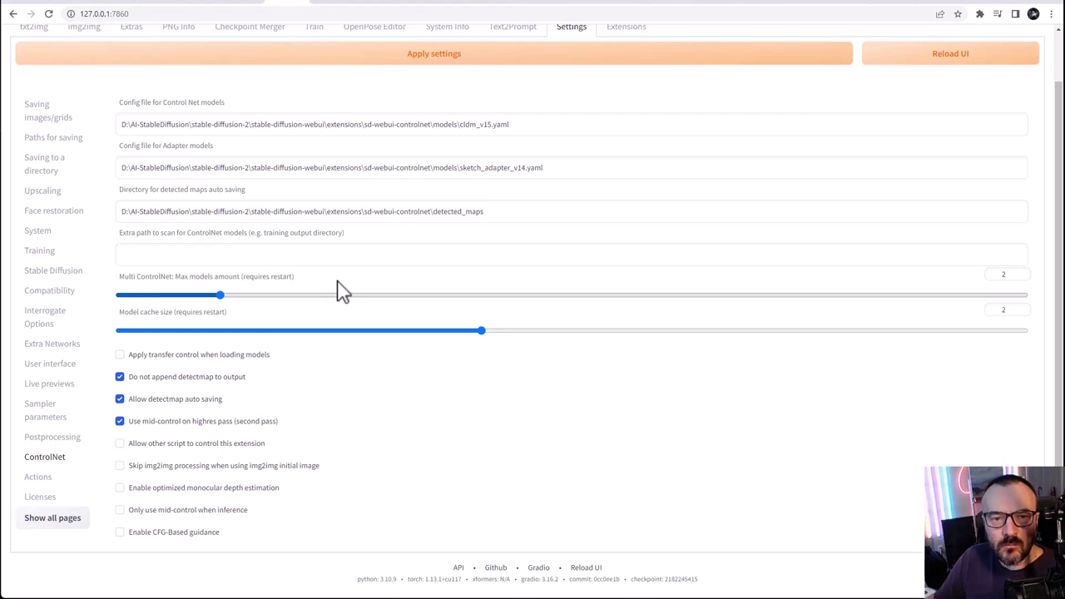
scroll(366, 266, "up", 2)
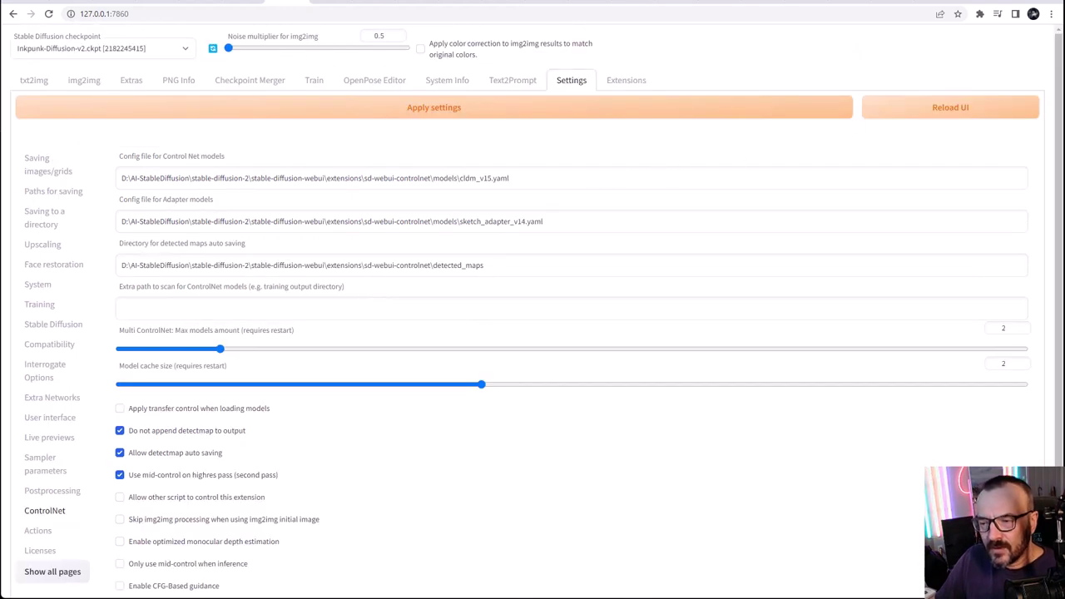
left_click(428, 112)
left_click(949, 112)
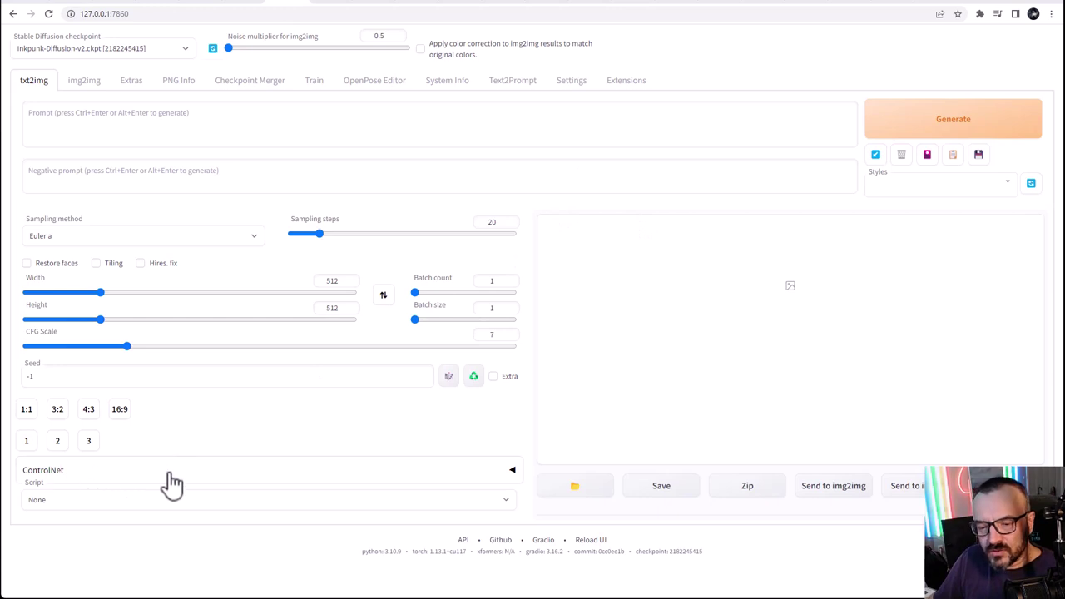
Browse the ControlNet model and preprocessor lists without choosing any, then bring up the server console
left_click(506, 472)
scroll(380, 424, "down", 4)
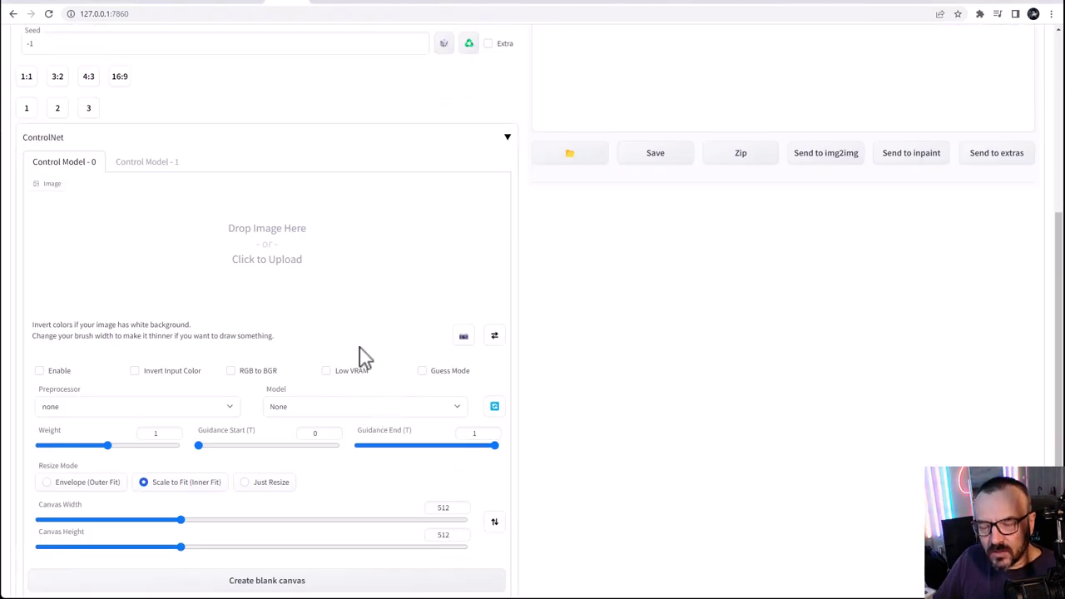
left_click(370, 406)
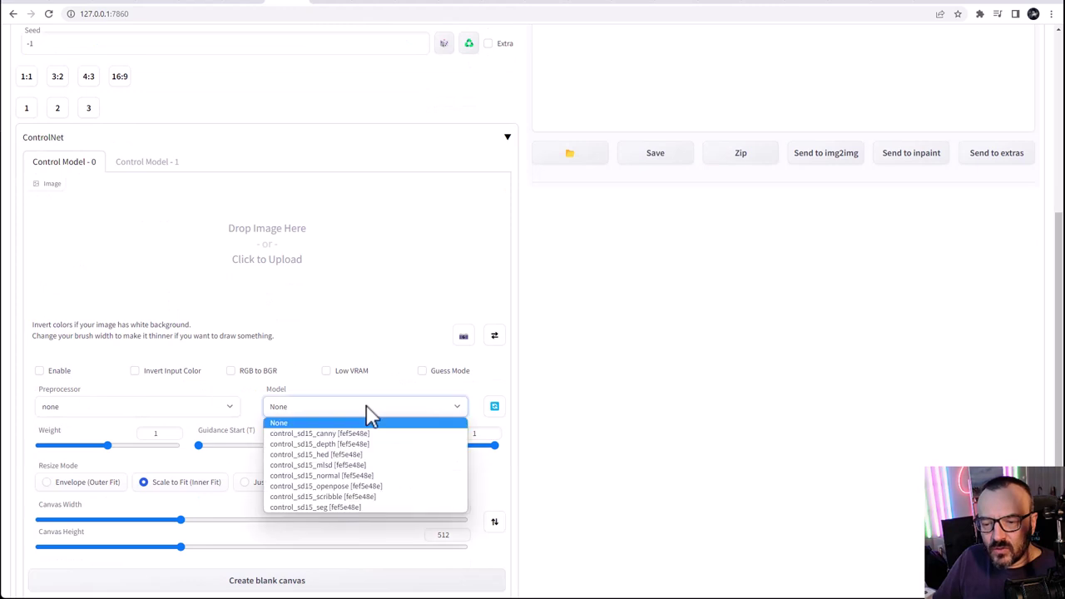
left_click(196, 411)
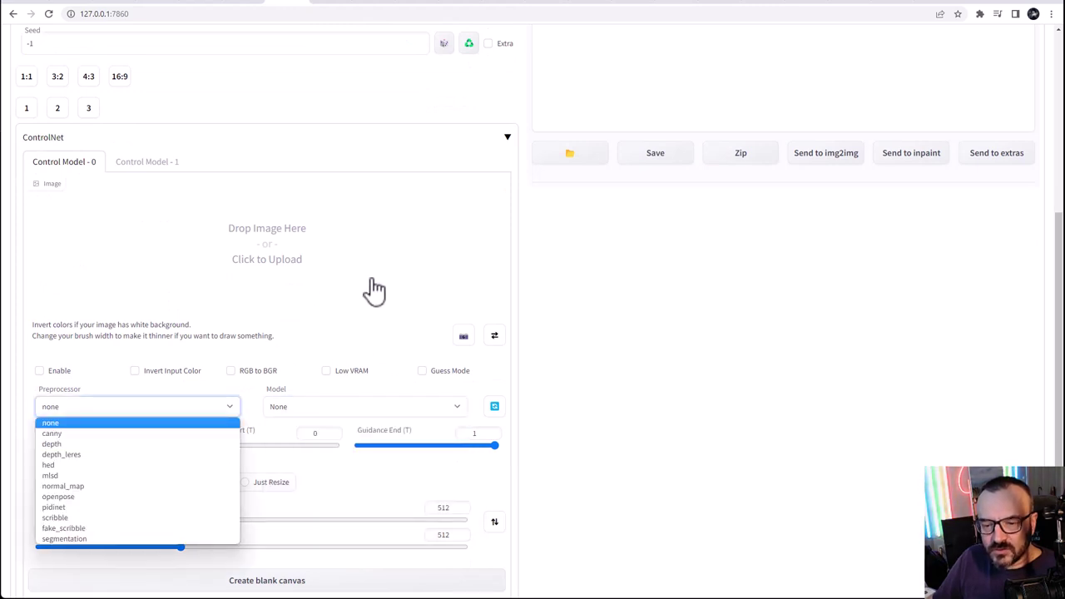
left_click(550, 323)
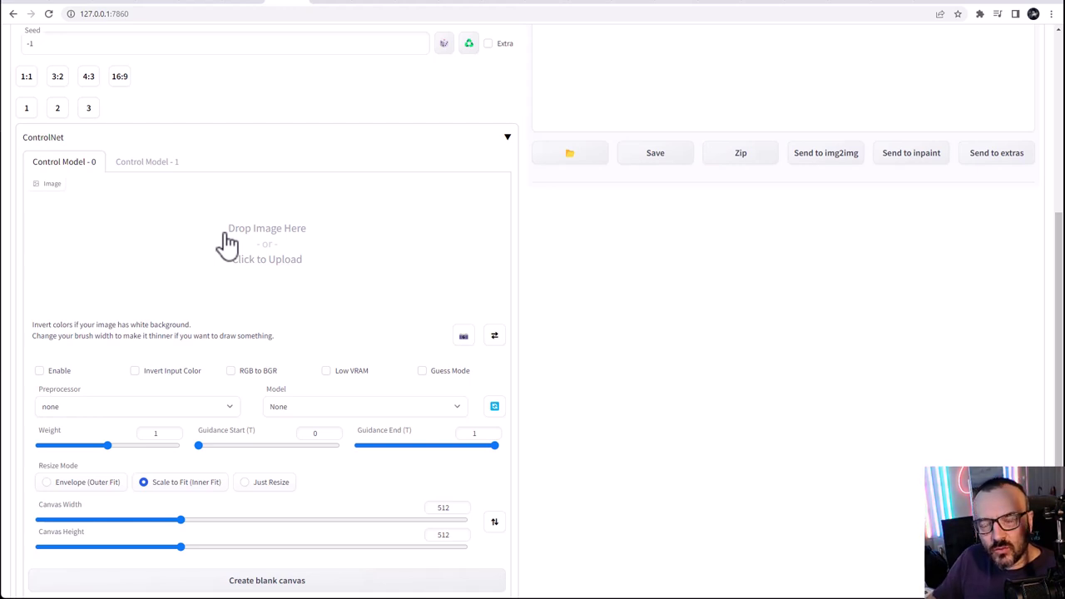
key("alt+Tab")
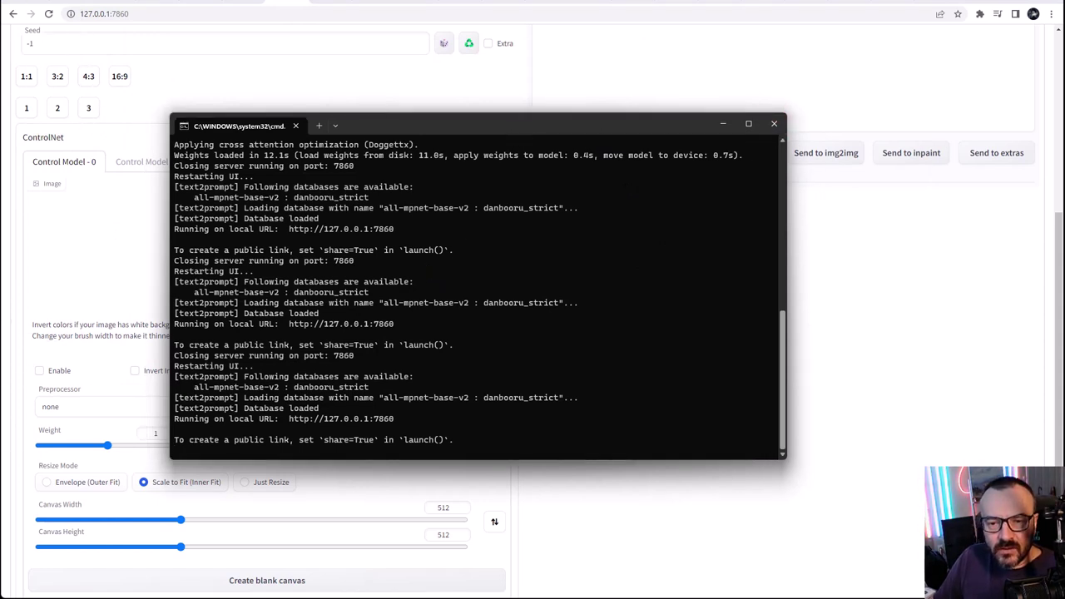
Switch from the server console back to the web UI page
key("alt+Tab")
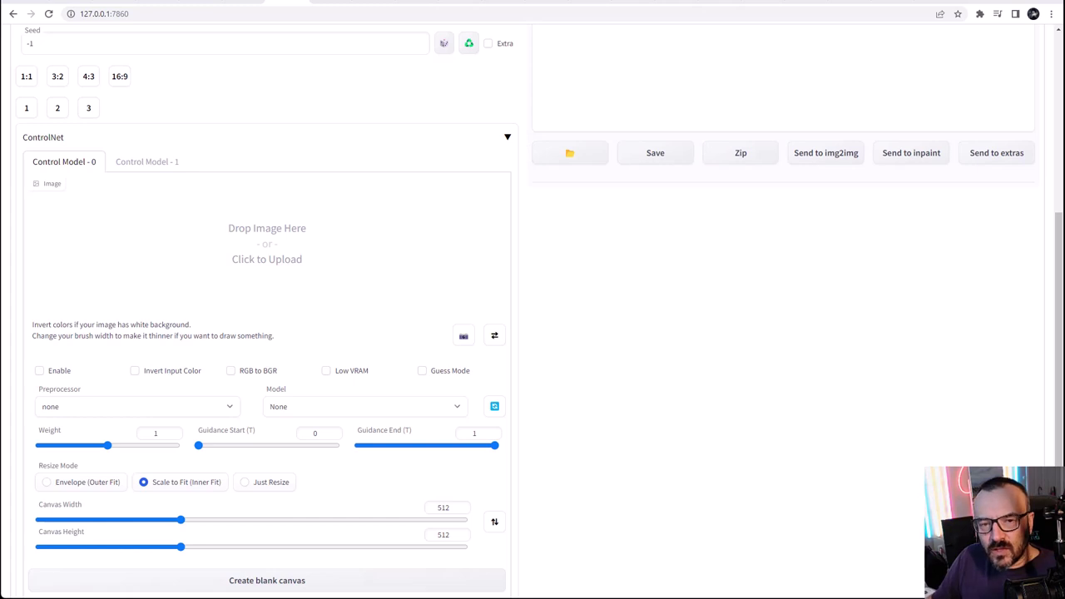
Load the yellow-background dancer photo into the img2img tab
scroll(533, 300, "up", 4)
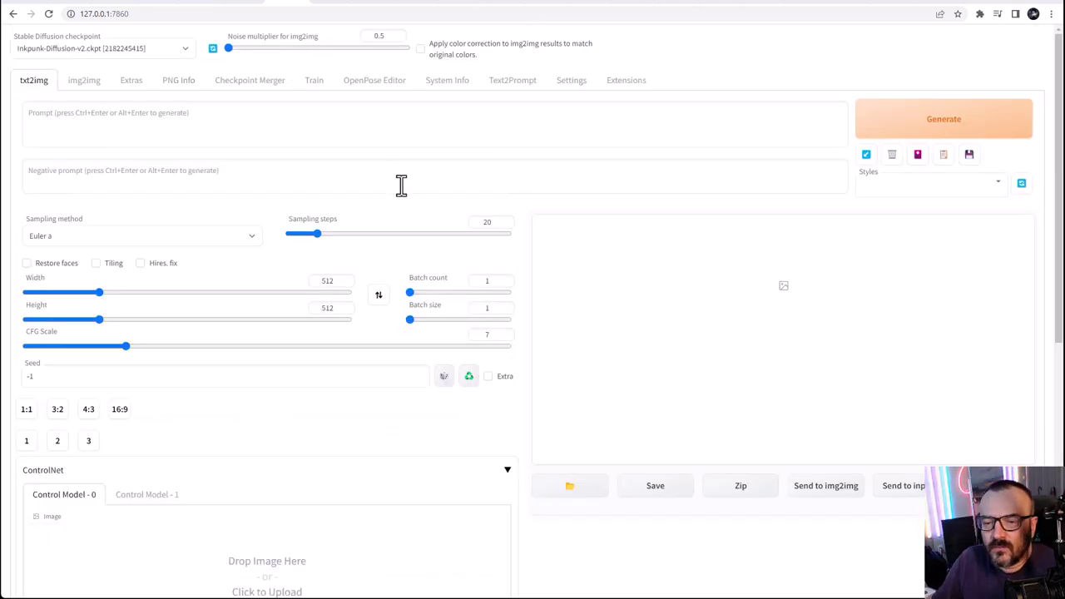
left_click(86, 81)
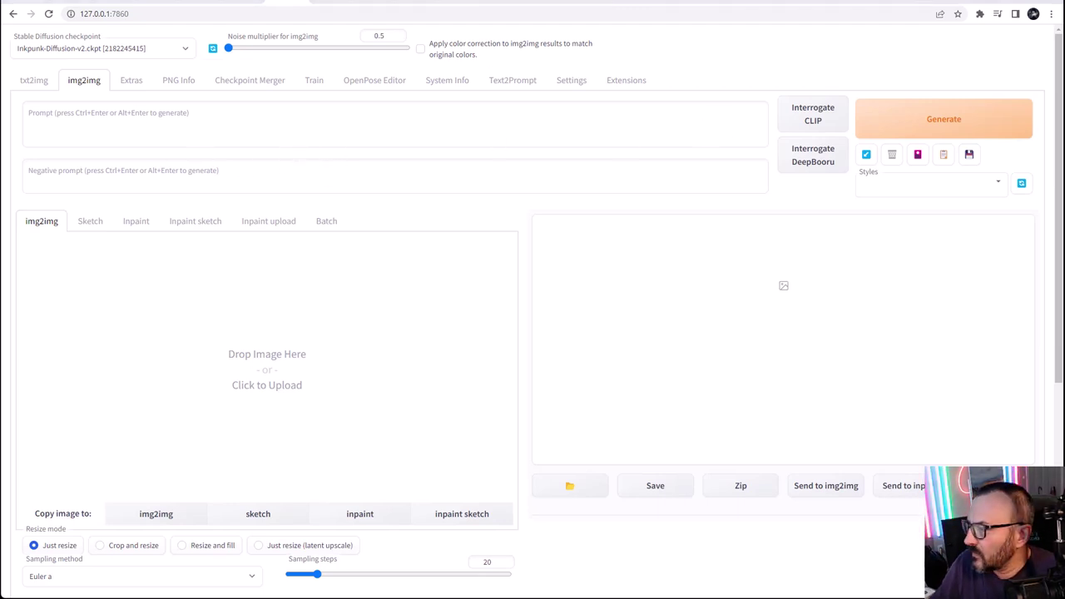
left_click_drag(962, 403, 209, 325)
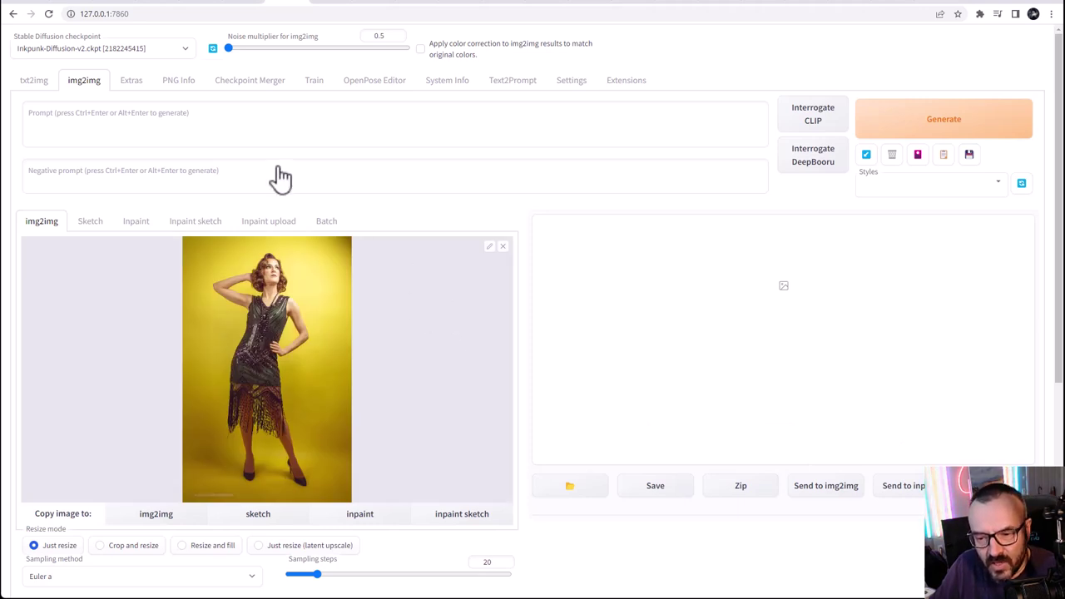
Paste 'nvinkpunk disco dancer' into the Prompt box
left_click(214, 133)
type("d")
key("BackSpace")
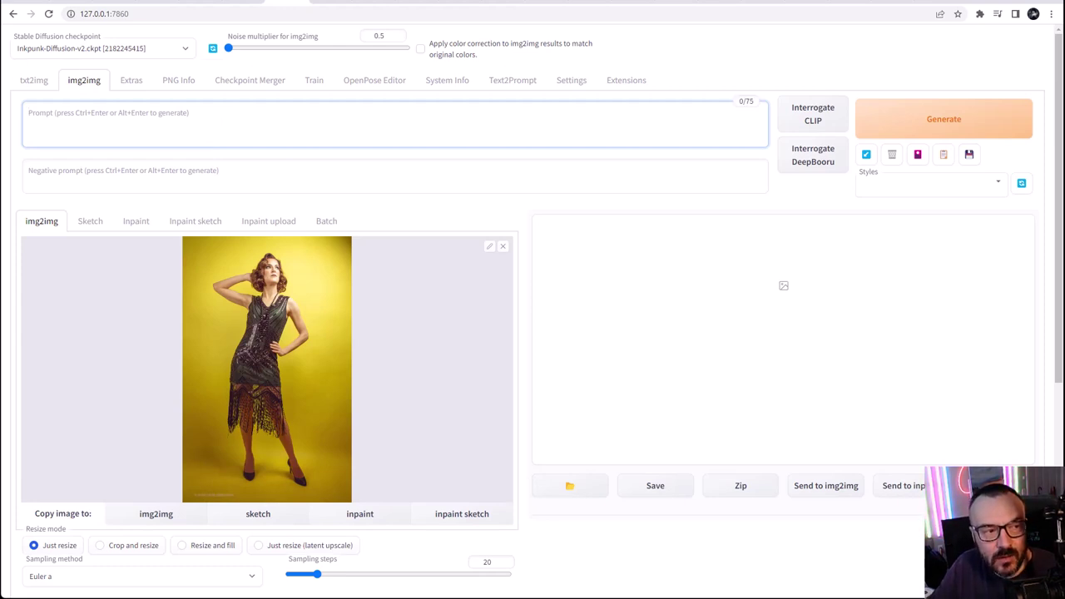
key("alt+Tab")
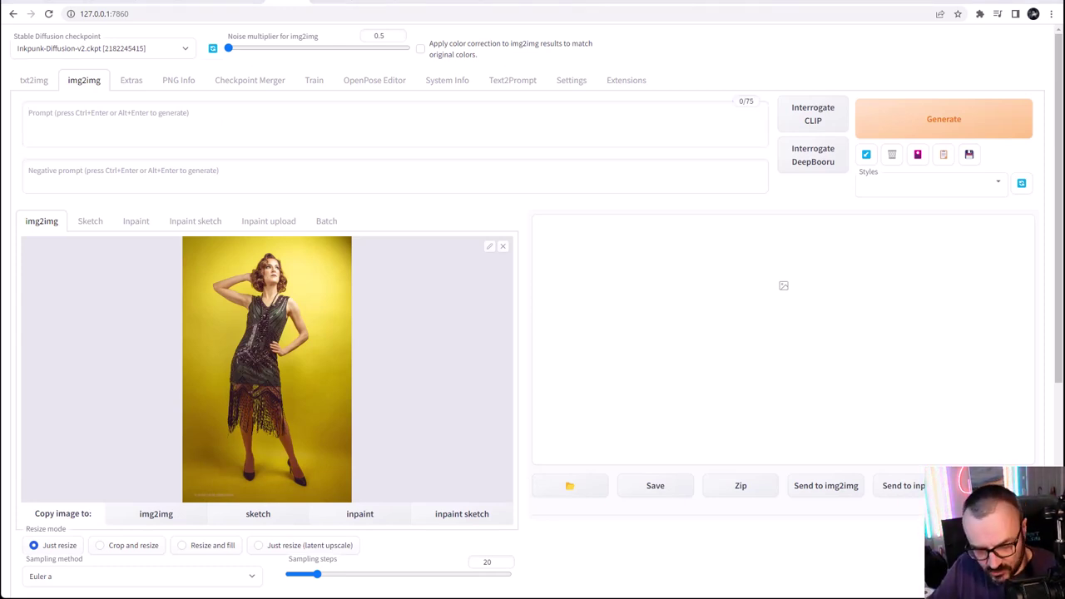
left_click(116, 138)
type("nvinkpunk")
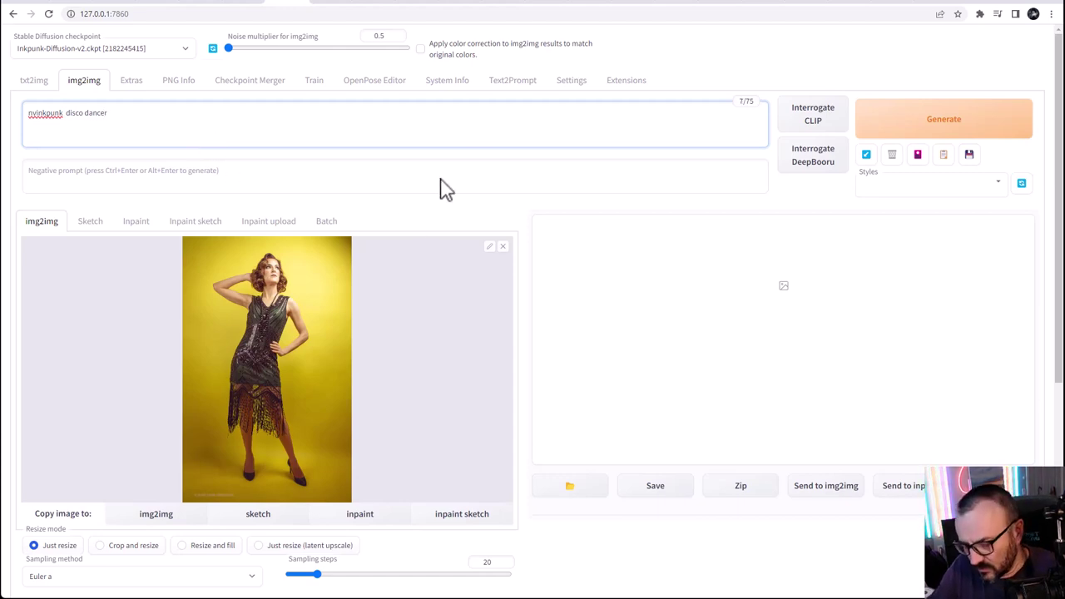
Narrow the output width to 328 for the portrait
scroll(562, 229, "down", 2)
scroll(525, 247, "down", 1)
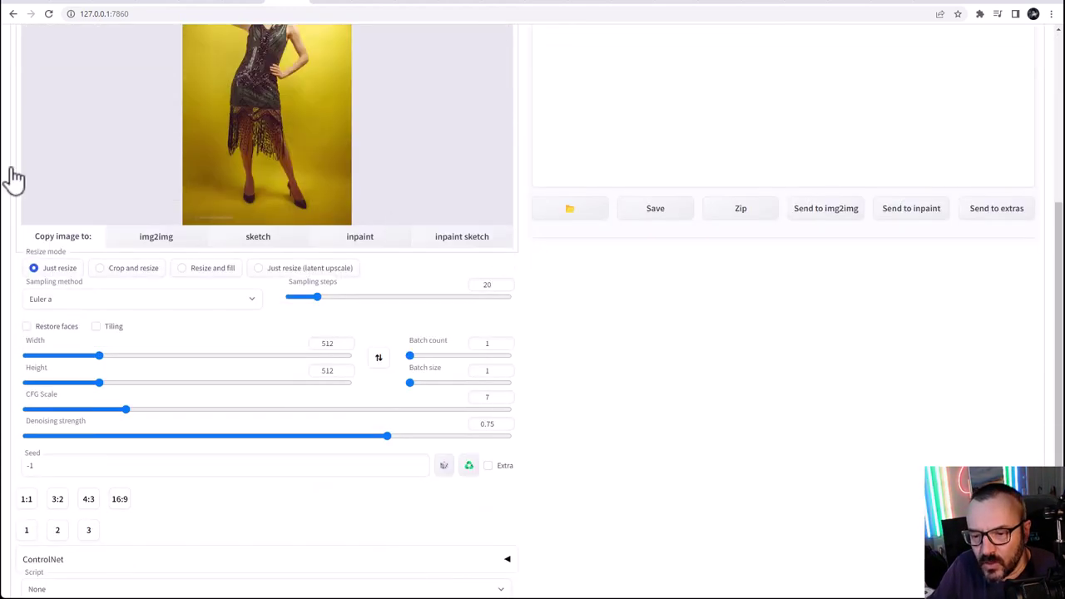
scroll(220, 310, "up", 2)
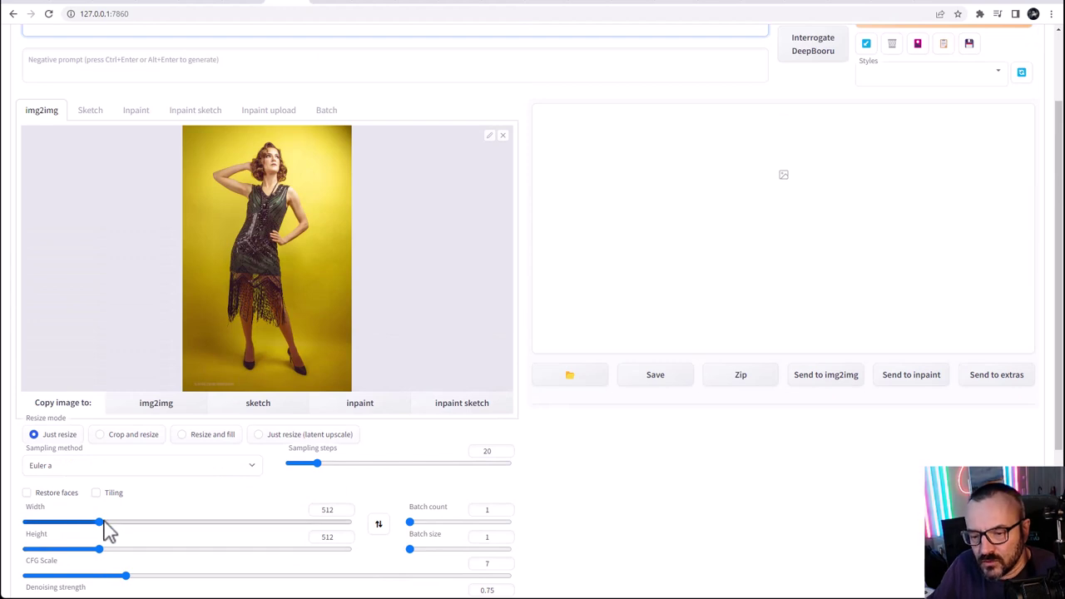
left_click_drag(100, 522, 72, 526)
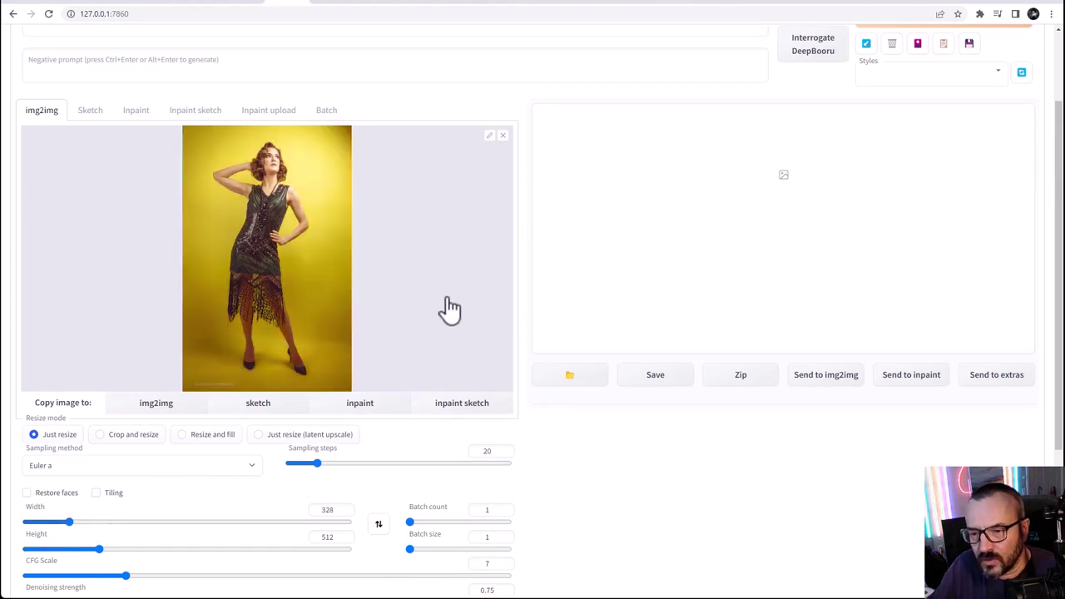
Leave ControlNet disabled, generate the first Inkpunk dancer, and enlarge the result
scroll(503, 287, "down", 3)
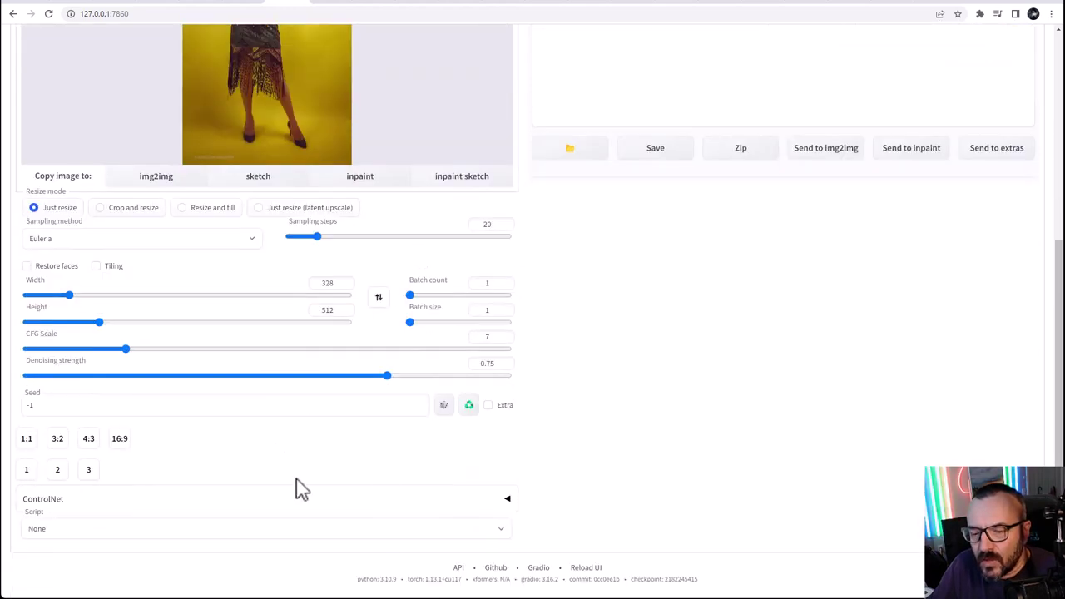
left_click(471, 500)
scroll(582, 379, "down", 6)
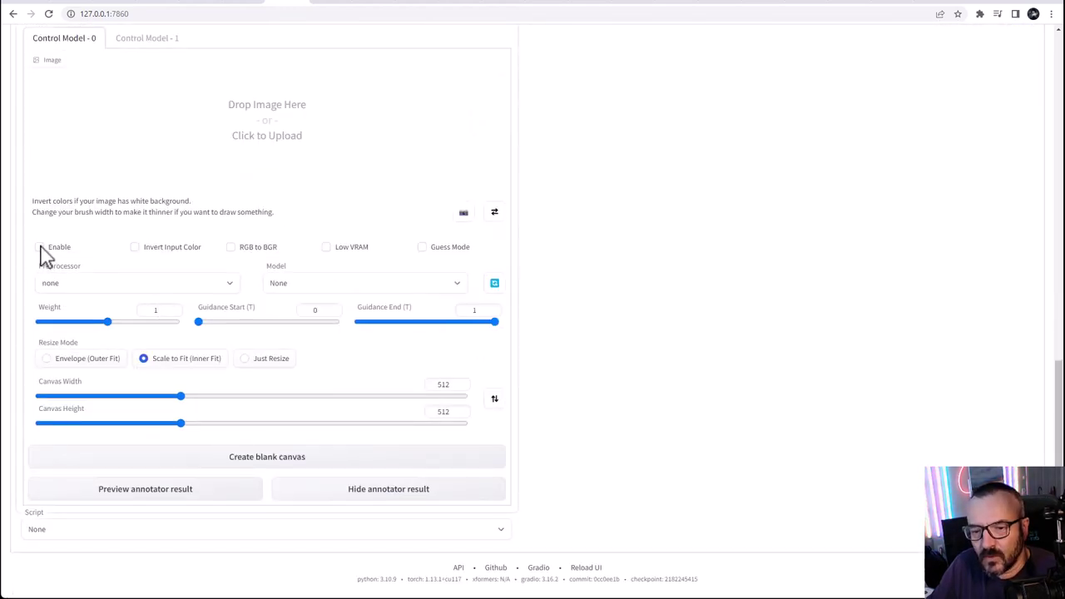
left_click(40, 248)
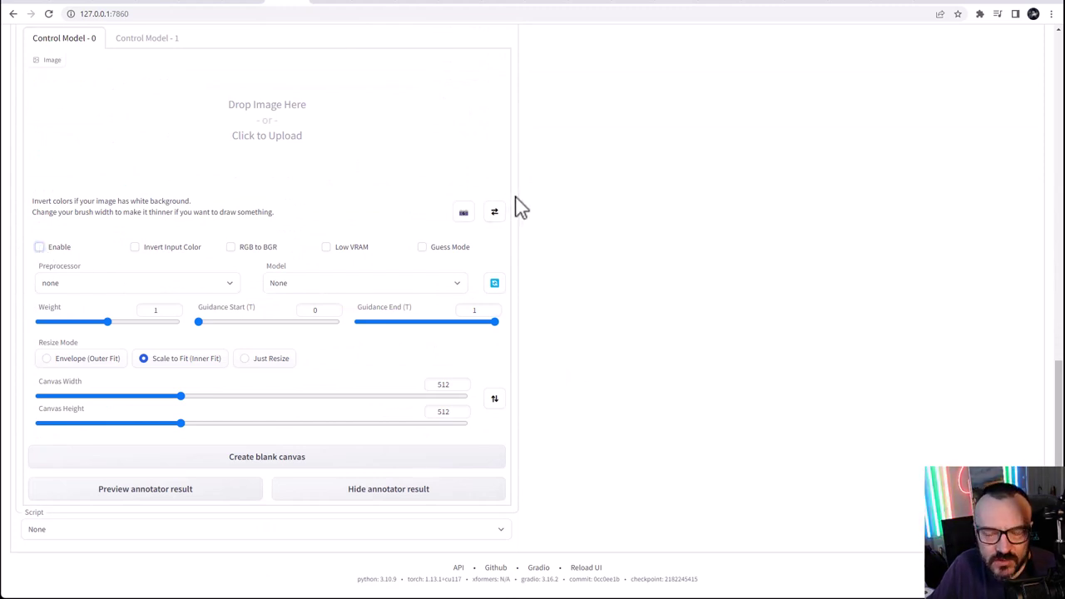
scroll(609, 247, "up", 8)
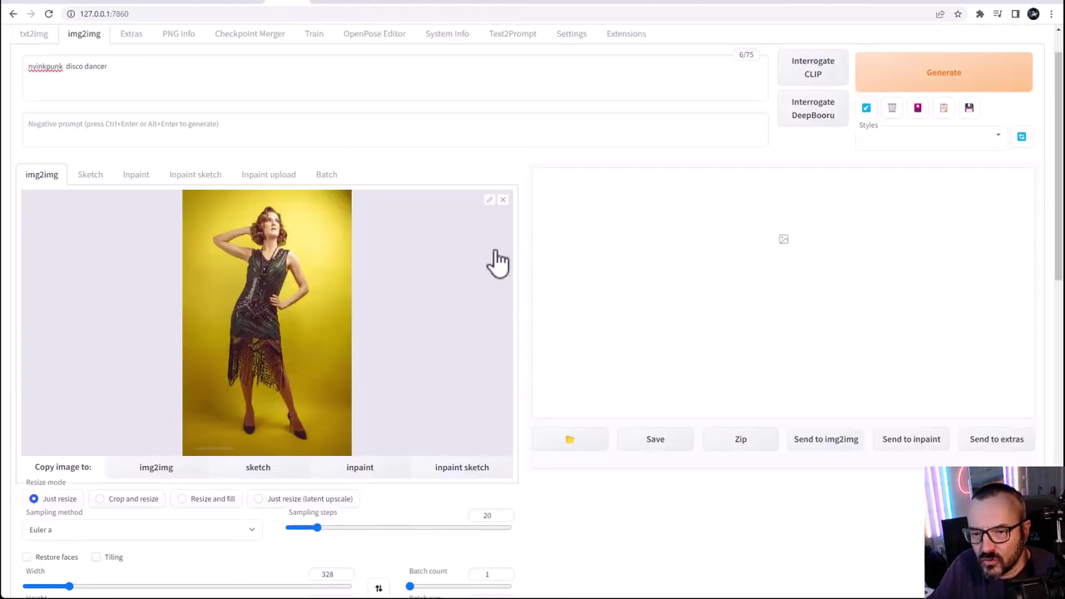
scroll(495, 261, "down", 3)
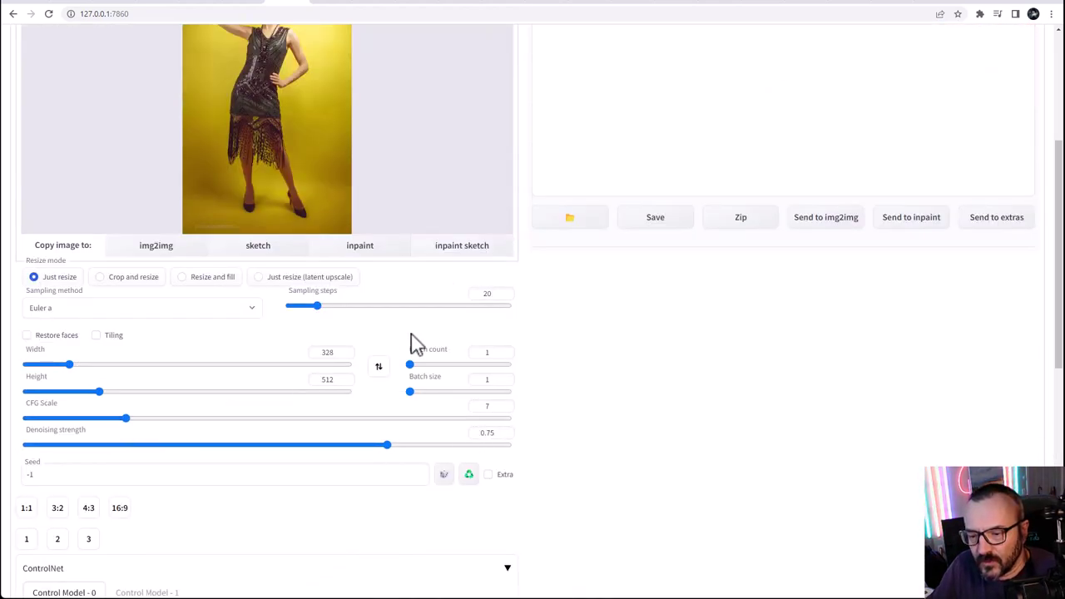
scroll(487, 245, "up", 4)
left_click(957, 119)
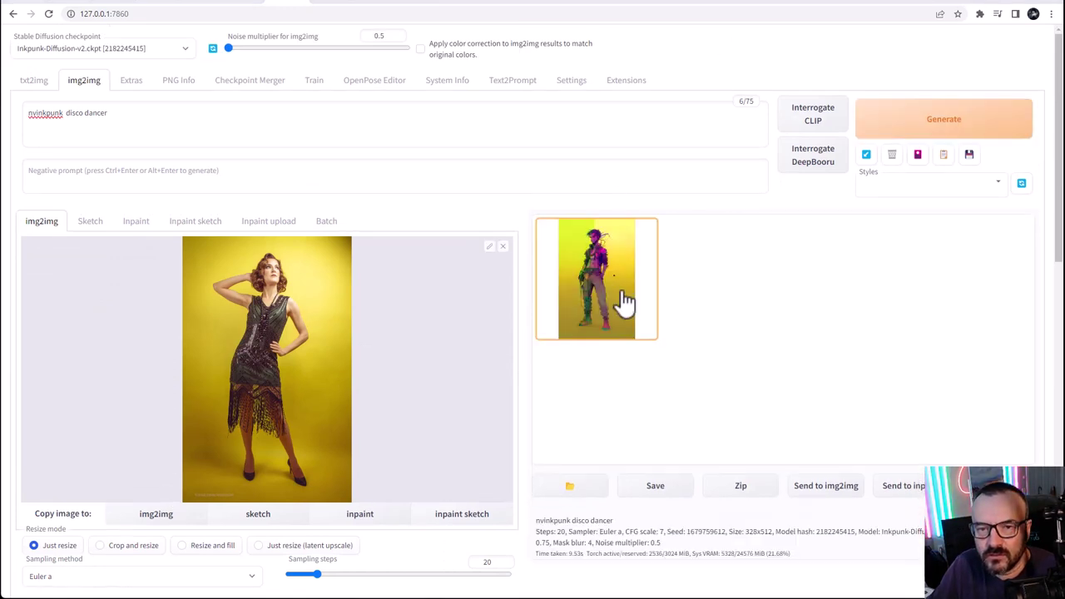
left_click(623, 302)
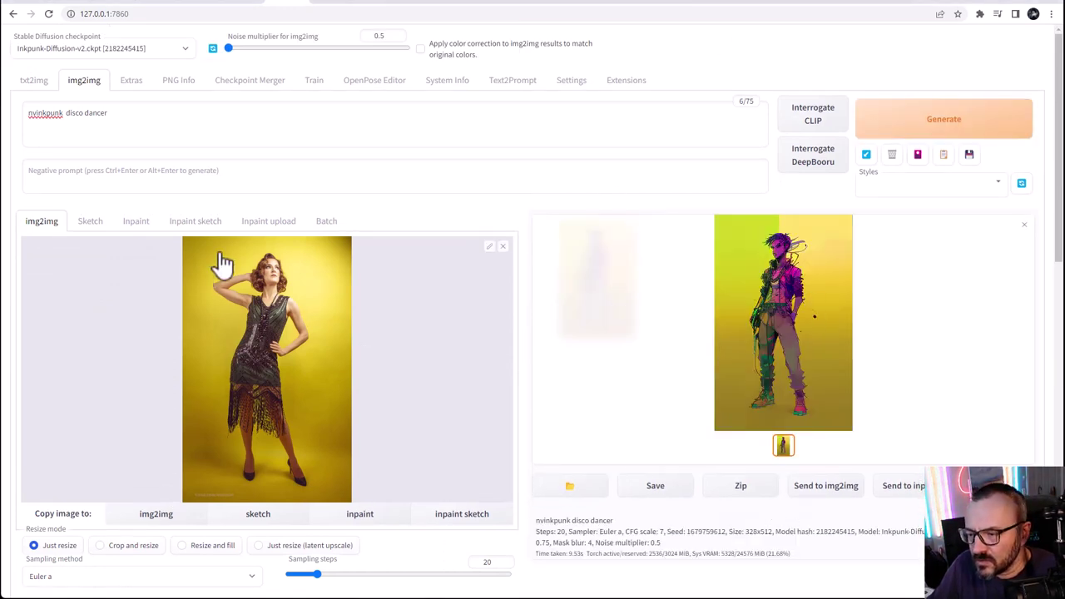
scroll(504, 352, "down", 10)
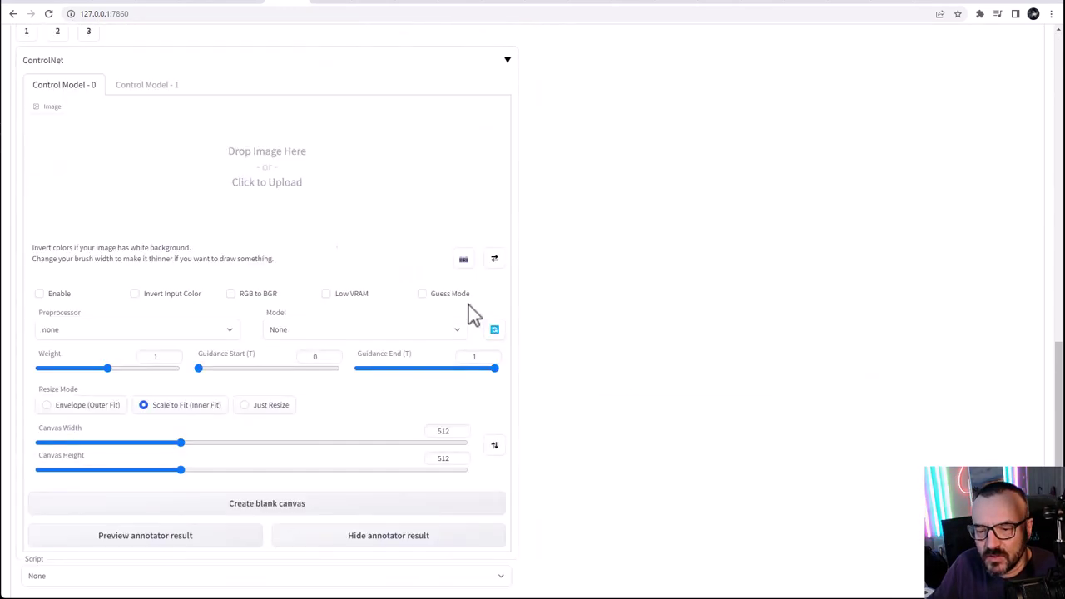
Enable ControlNet with the openpose preprocessor and the control_sd15_openpose model
left_click(39, 293)
left_click(218, 332)
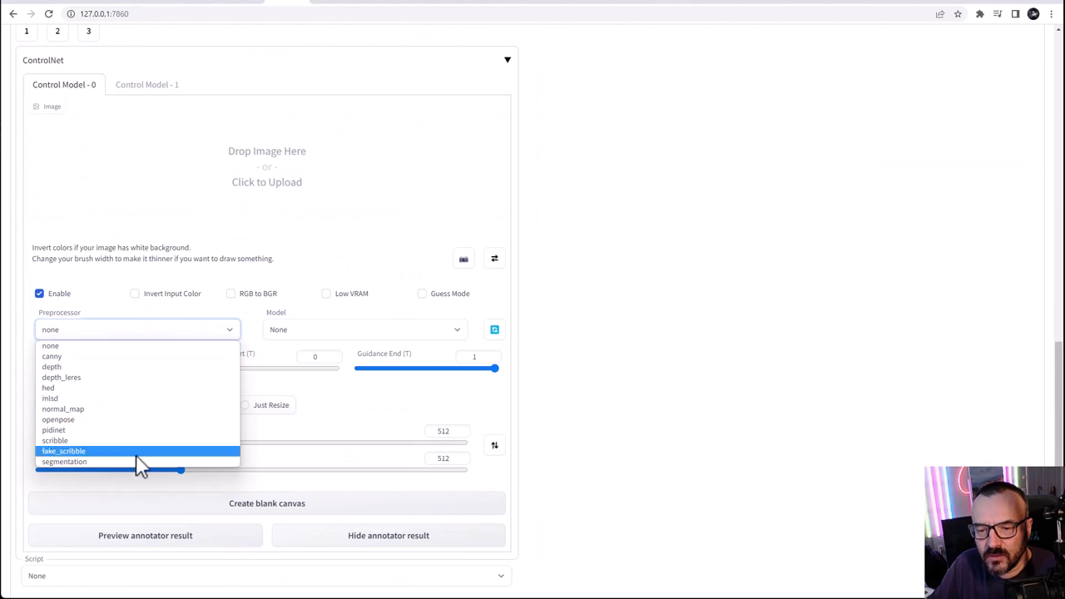
left_click(149, 421)
left_click(344, 331)
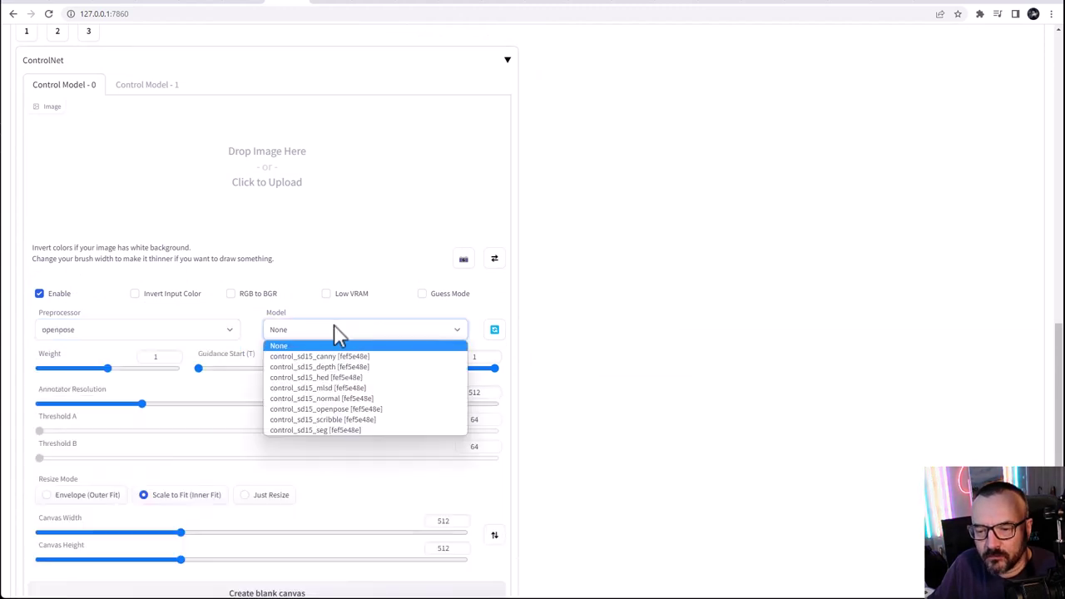
left_click(390, 413)
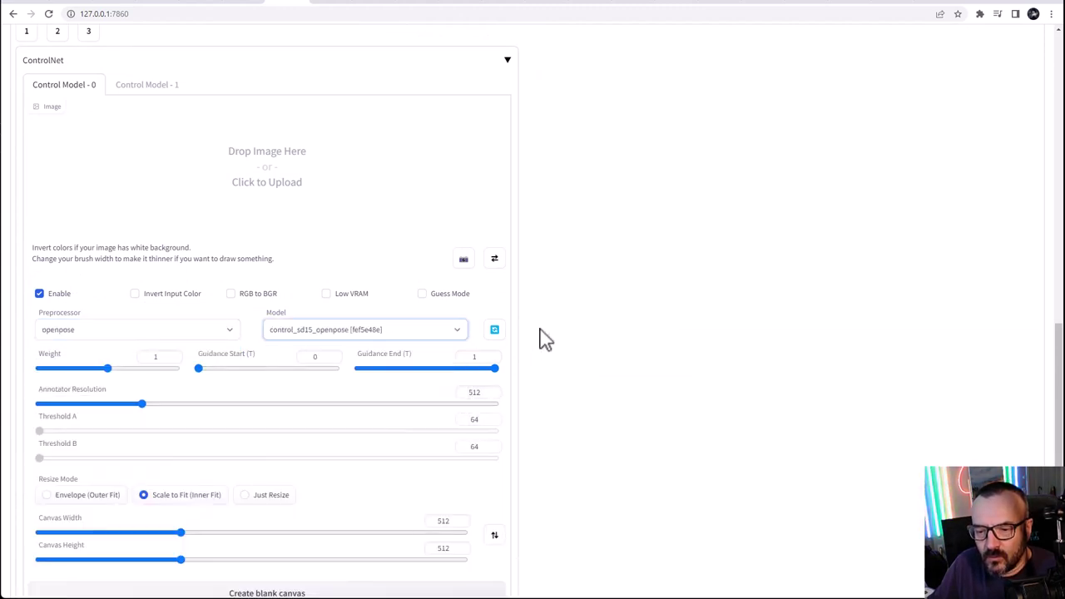
scroll(516, 354, "up", 1)
scroll(516, 353, "up", 10)
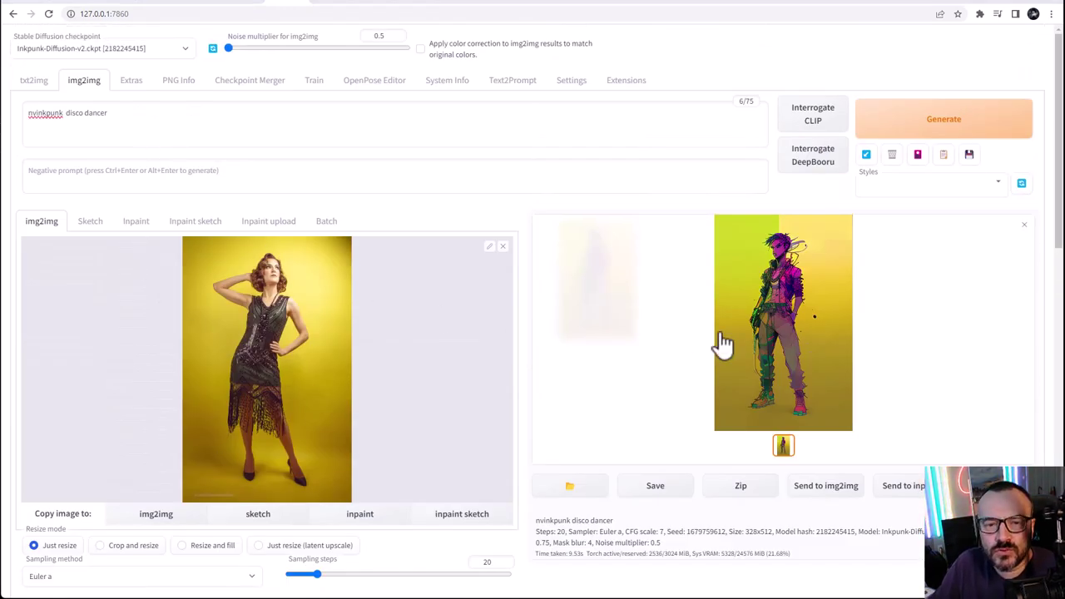
Generate the pose-guided Inkpunk dancer, checking its progress in the server console
left_click(947, 123)
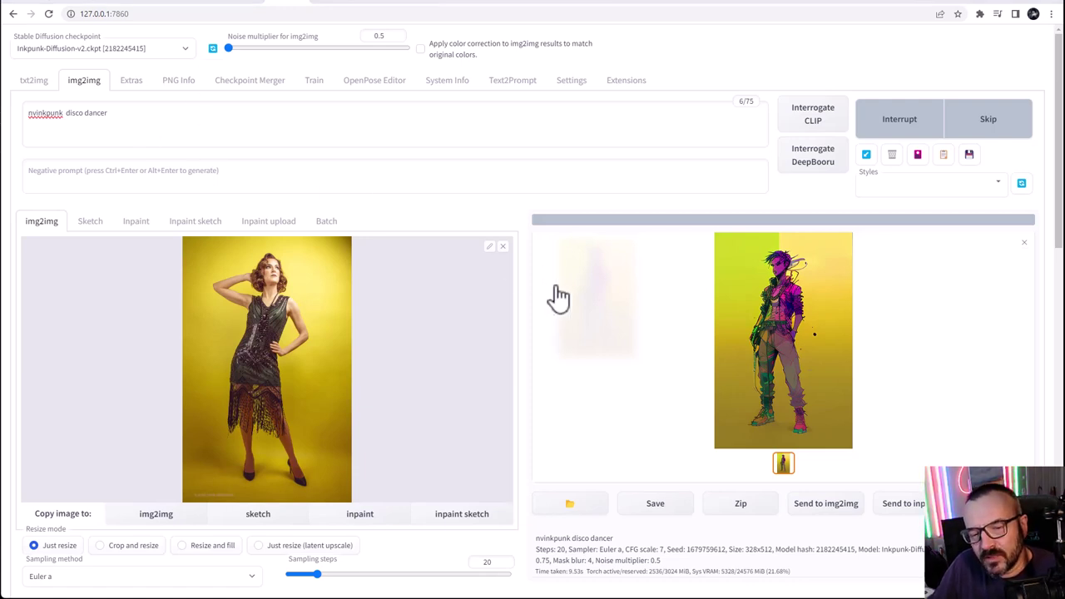
key("alt+Tab")
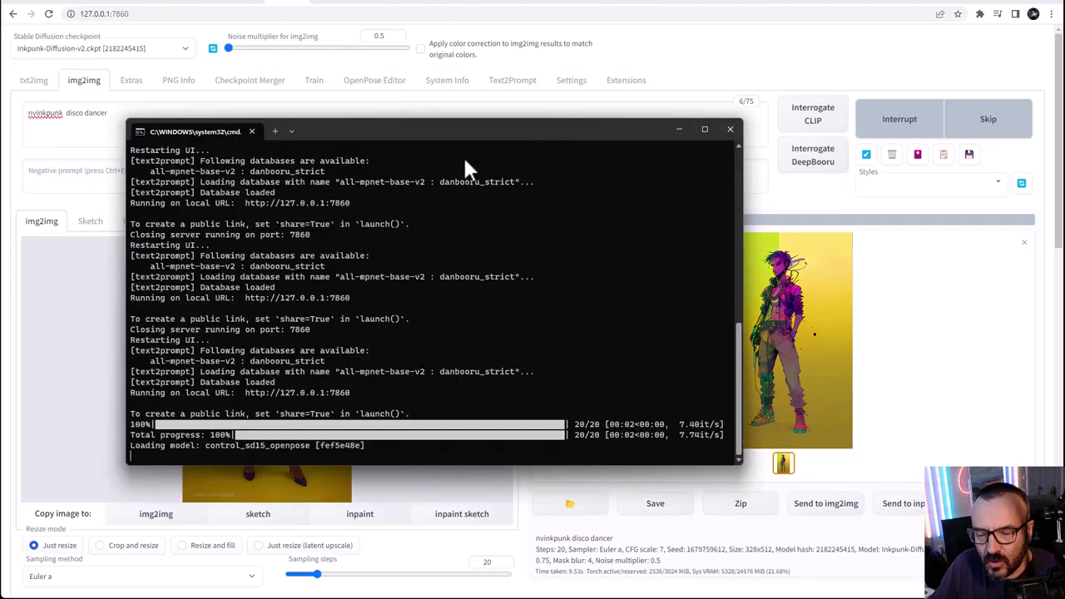
key("alt+Tab")
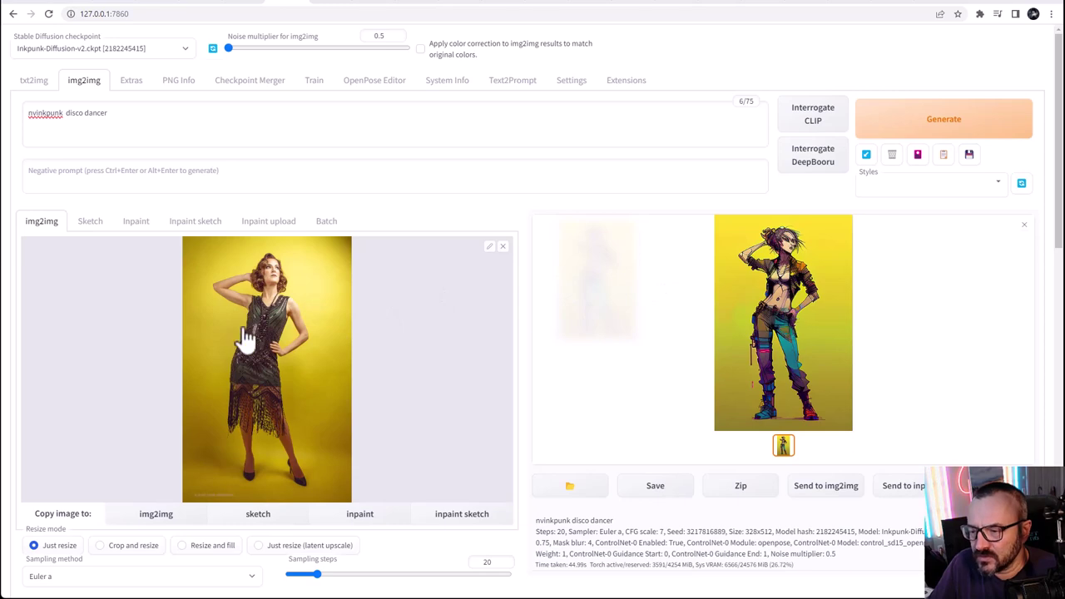
View the 328x512 openpose-guided result full-size, then close the preview
left_click(807, 320)
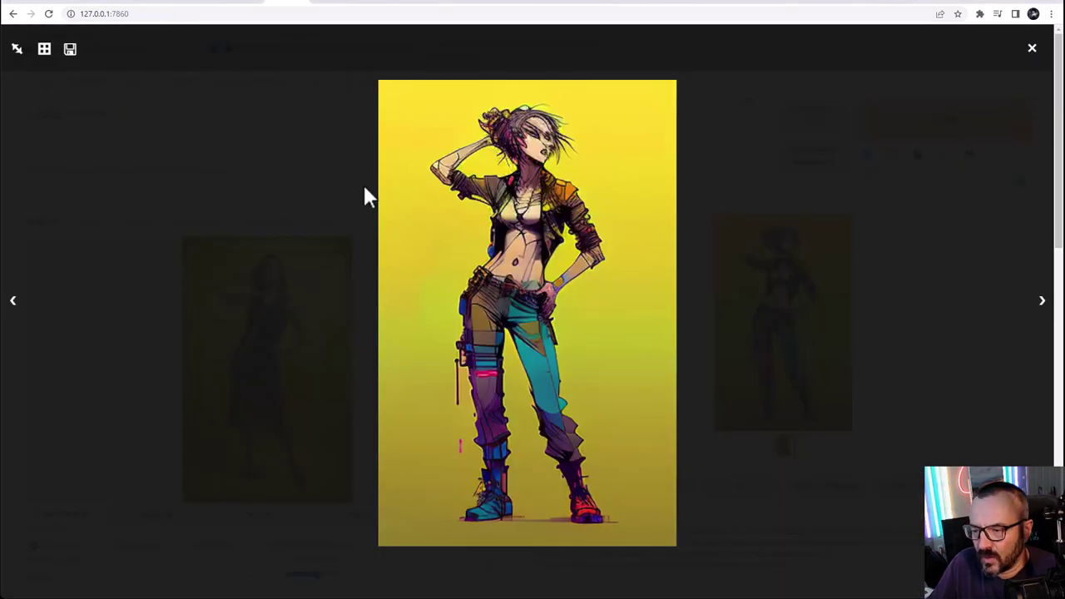
left_click(1032, 48)
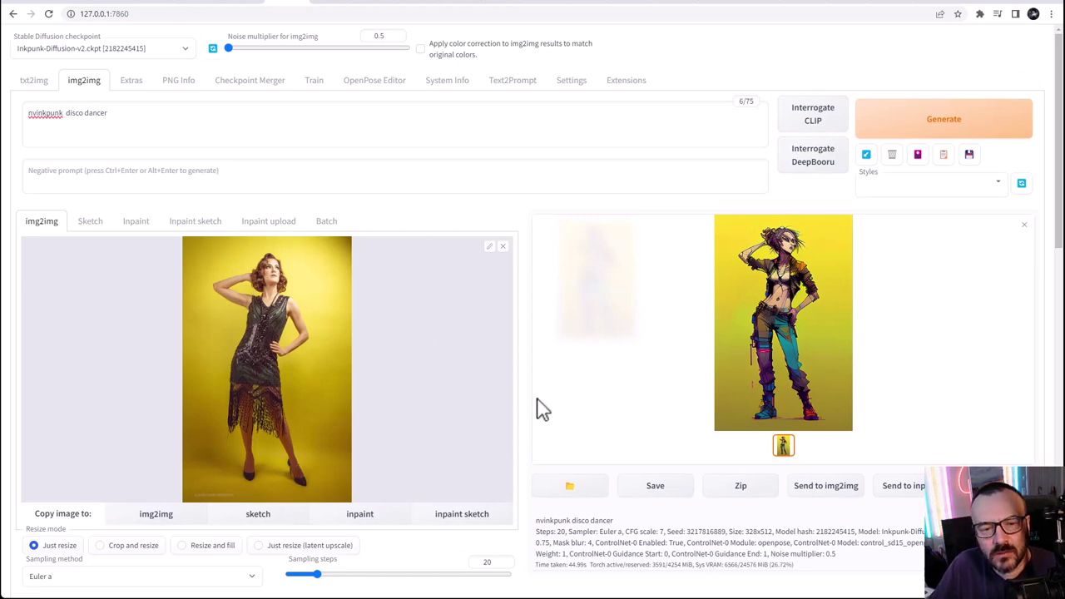
scroll(518, 419, "down", 1)
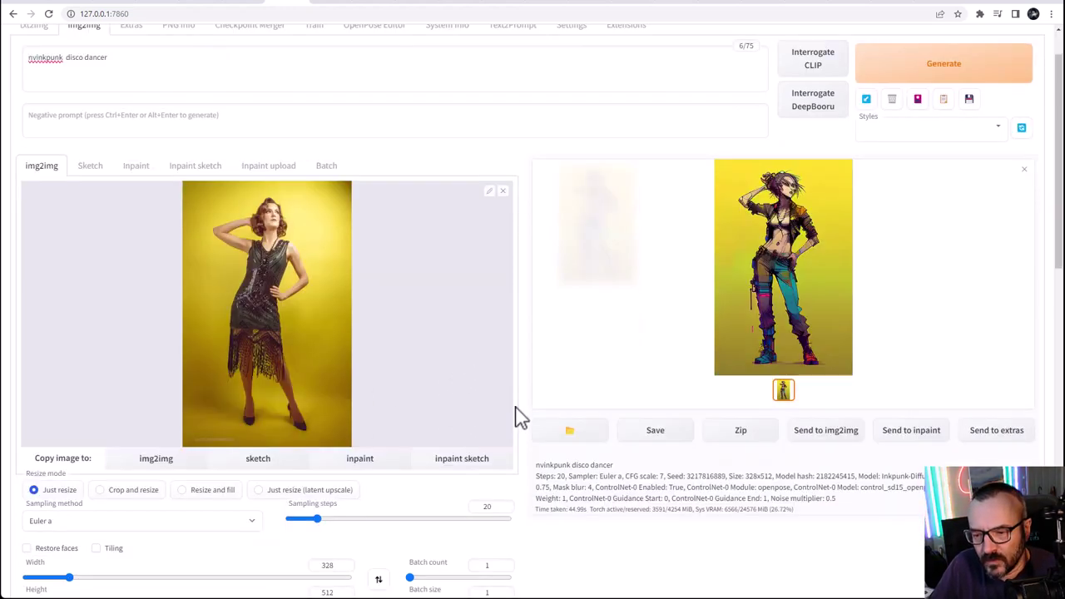